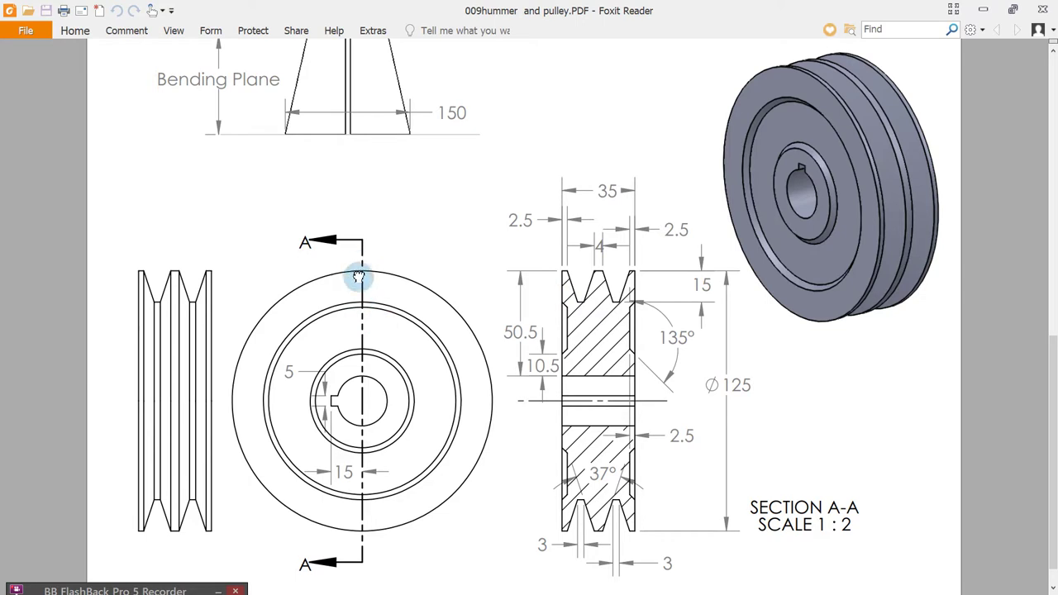
Examine the pulley drawing's front view and the dimensions in section A-A
scroll(355, 273, "down", 1)
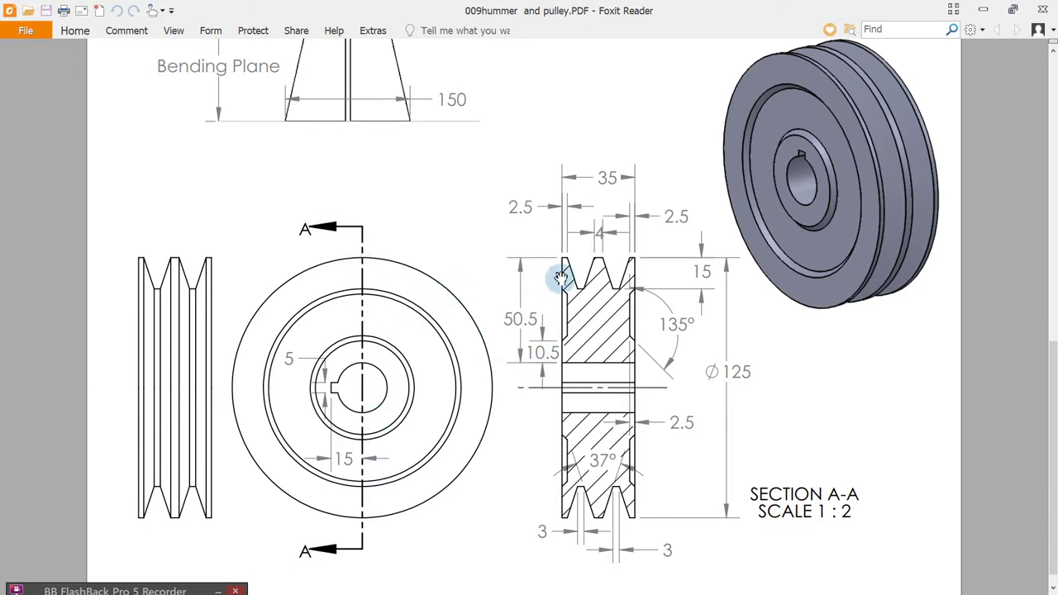
scroll(644, 374, "down", 1)
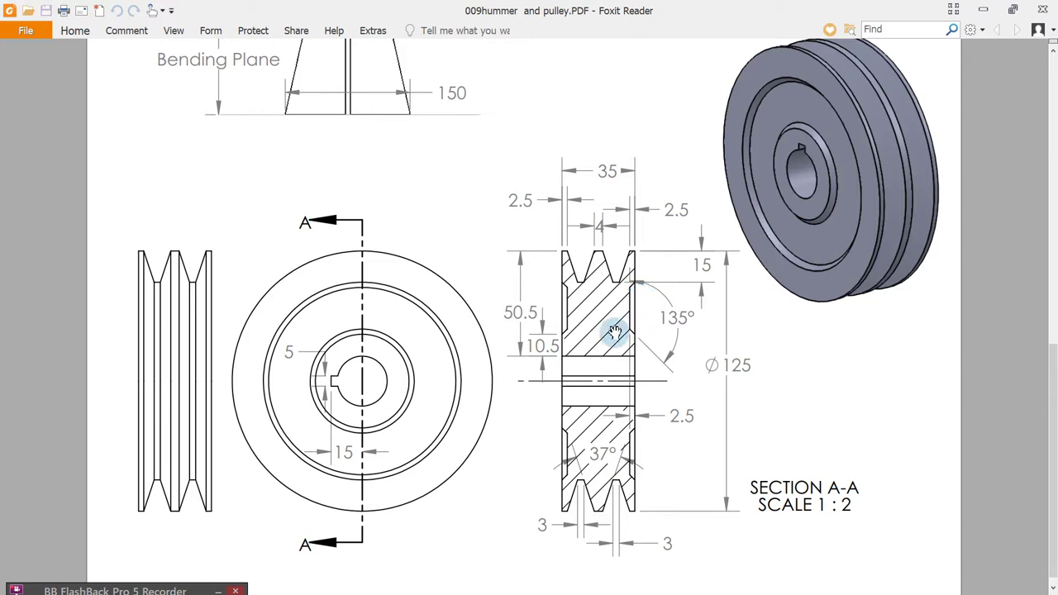
left_click_drag(609, 347, 608, 334)
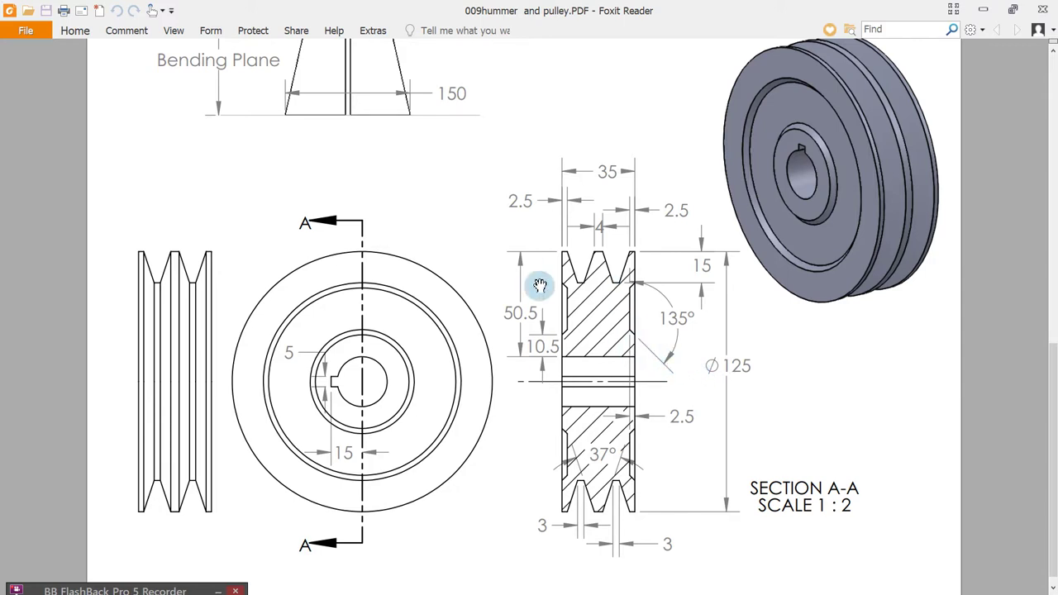
left_click_drag(543, 314, 541, 305)
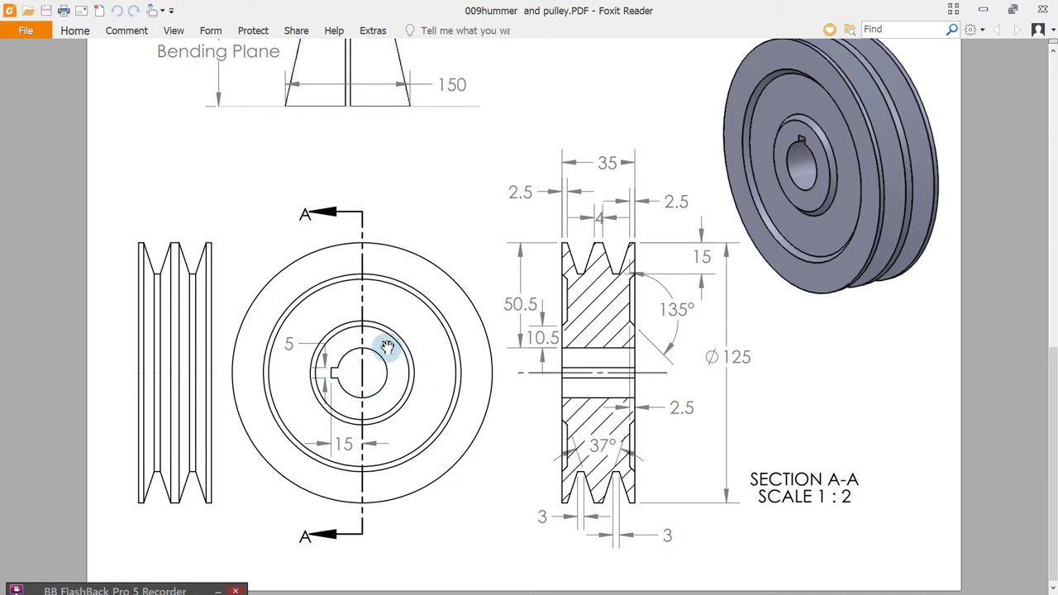
scroll(628, 272, "up", 1)
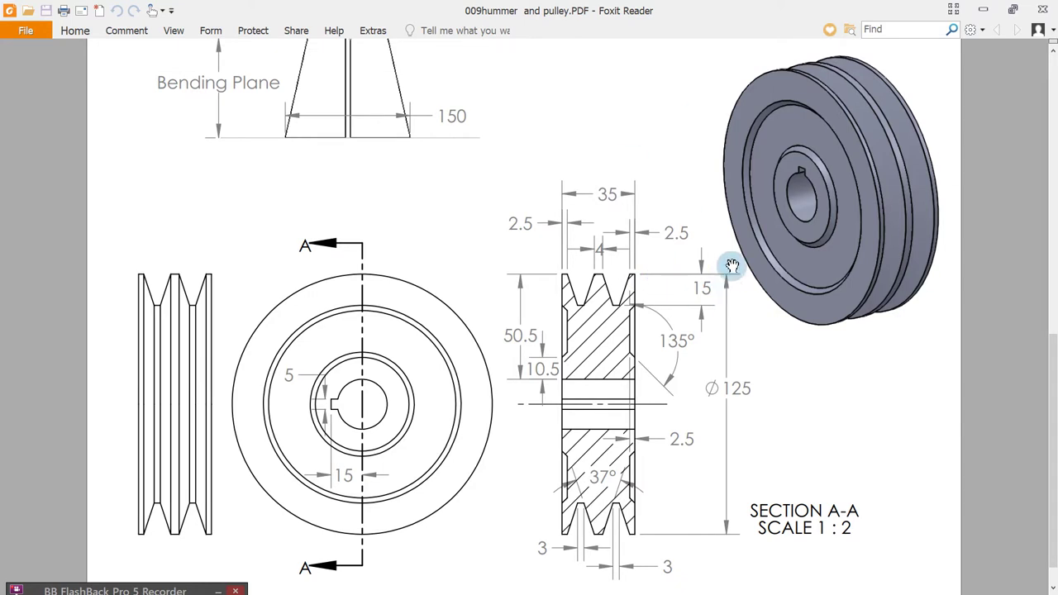
Switch to SOLIDWORKS and bring up the choice of document types for a new document
left_click(983, 9)
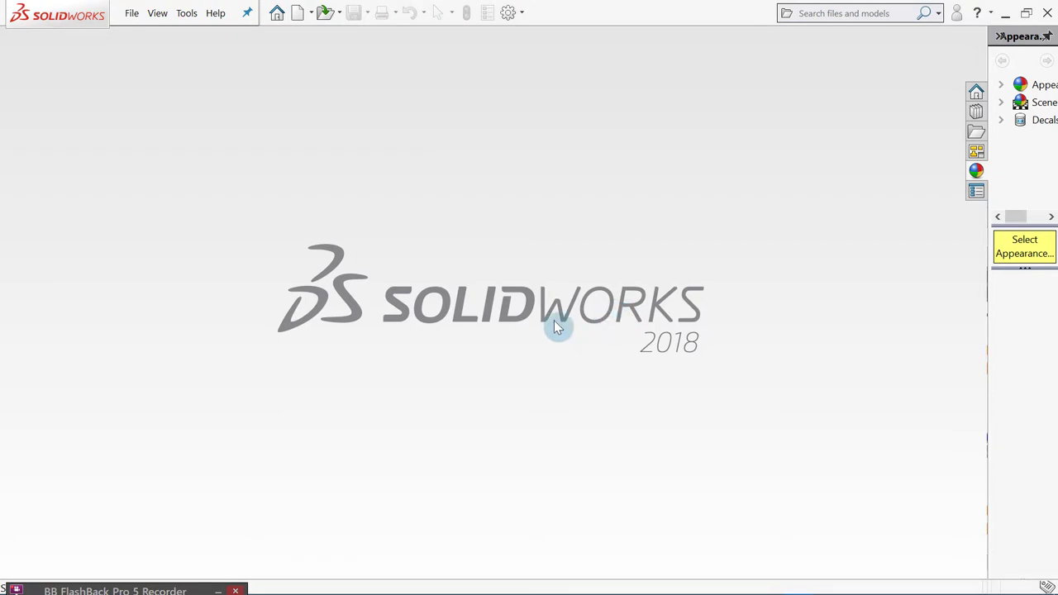
left_click(131, 12)
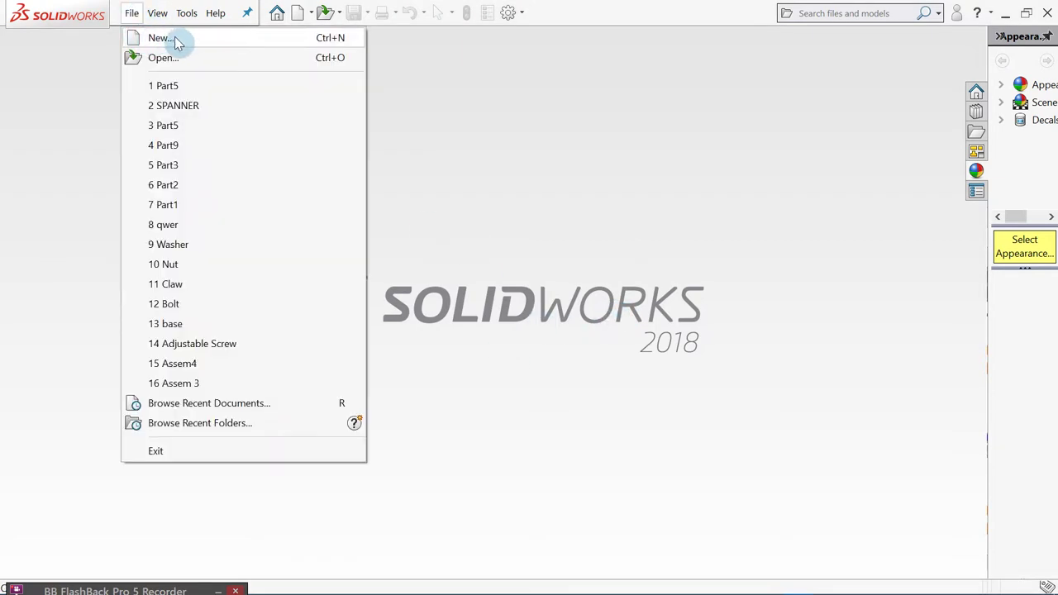
left_click(500, 81)
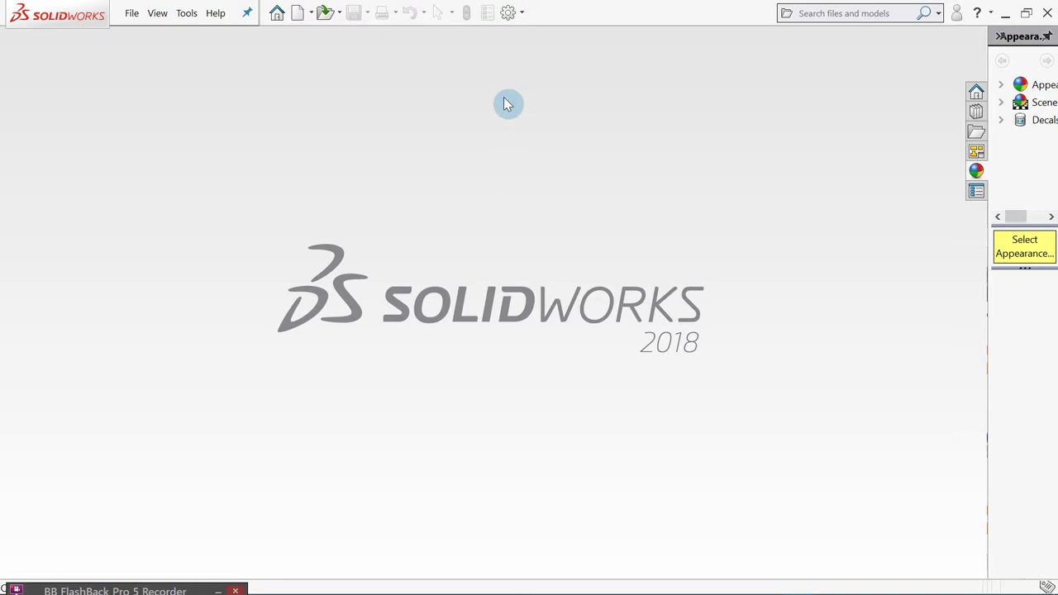
key("ctrl+n")
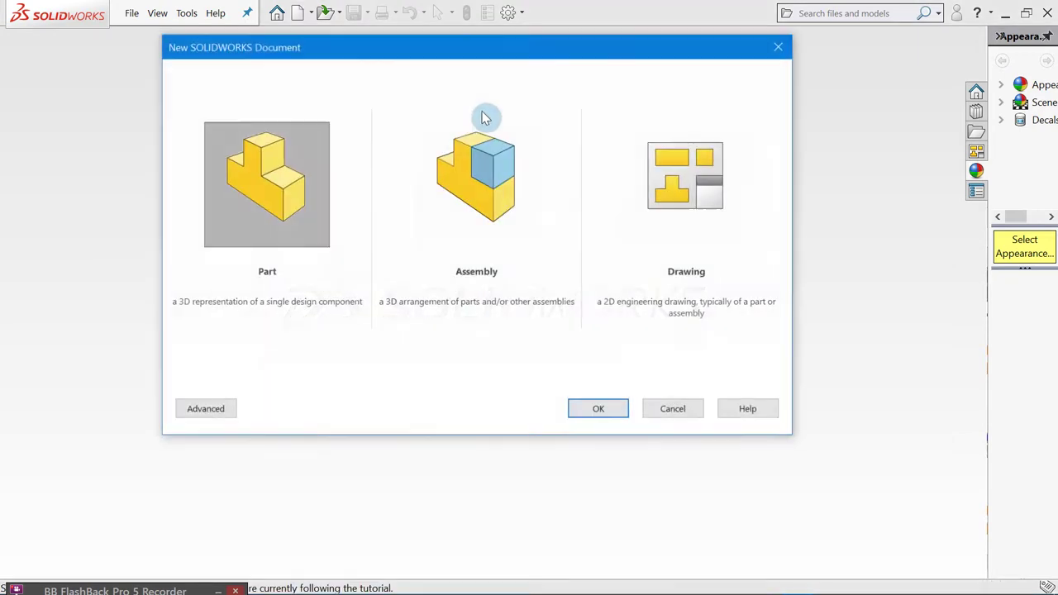
left_click(267, 193)
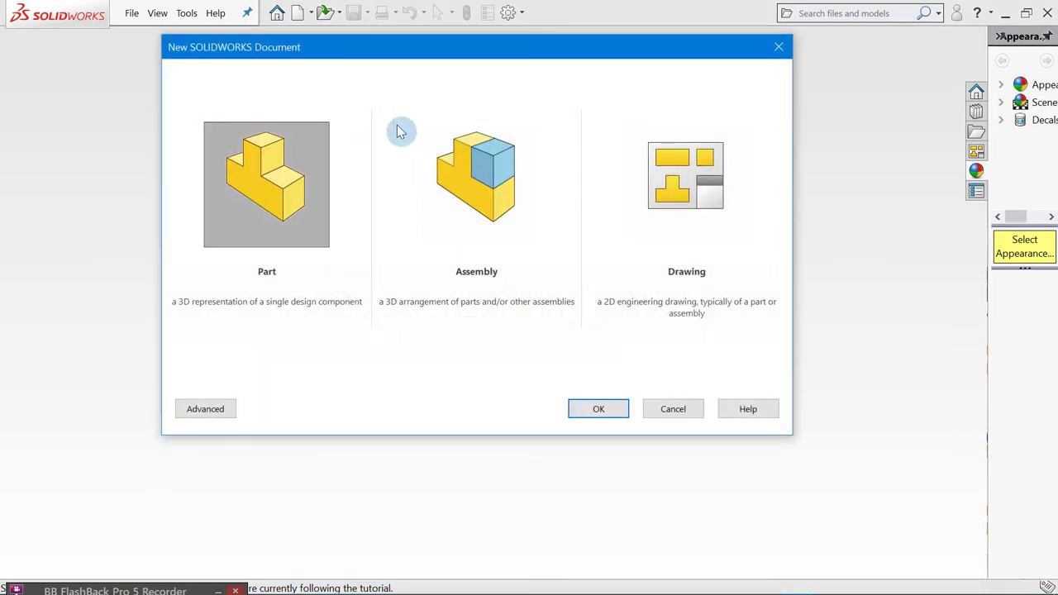
left_click_drag(438, 52, 425, 64)
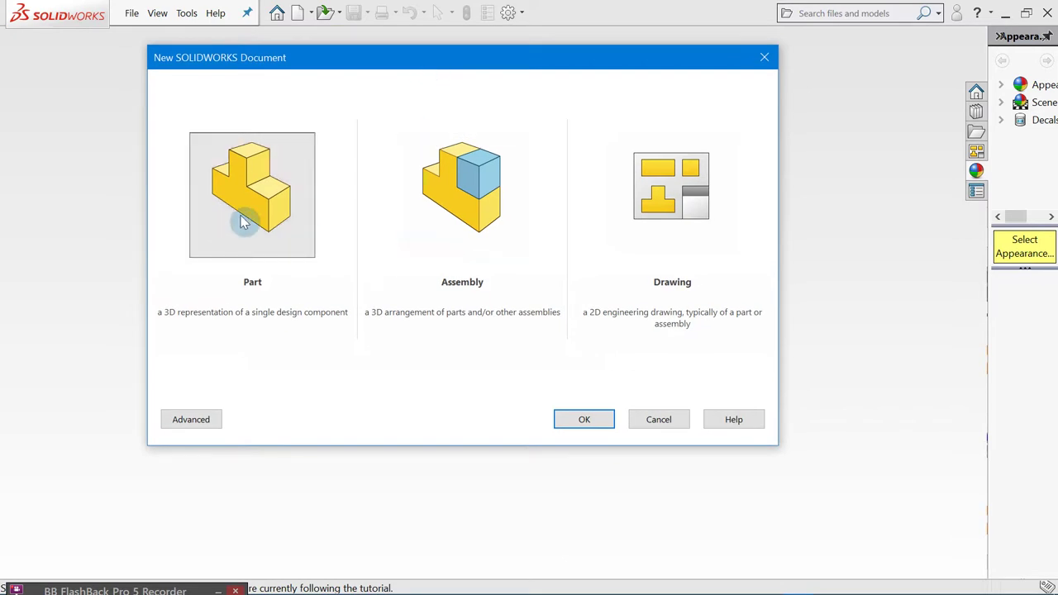
left_click(451, 201)
left_click(685, 202)
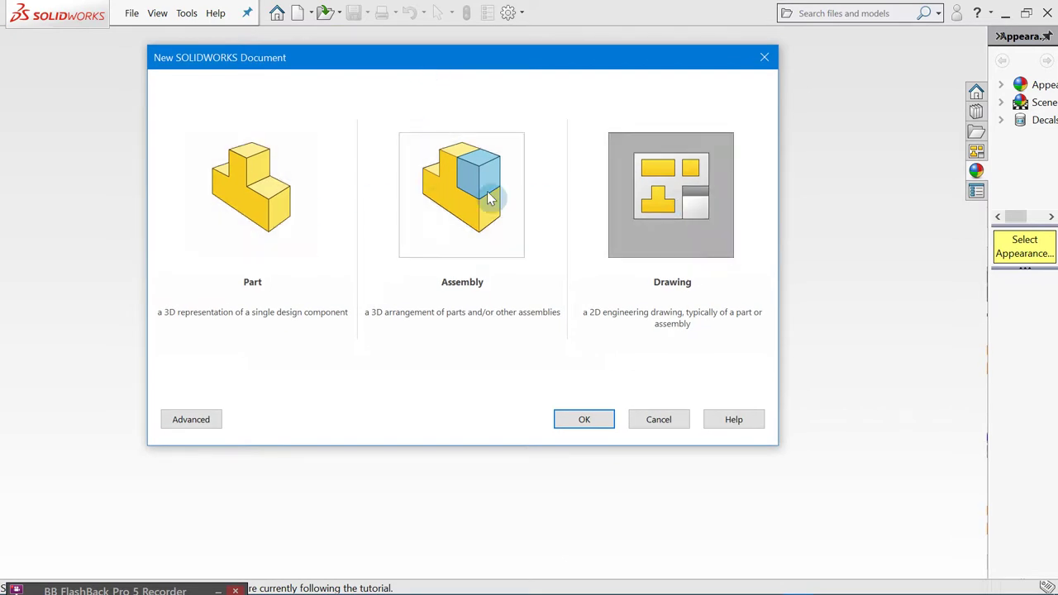
left_click(273, 196)
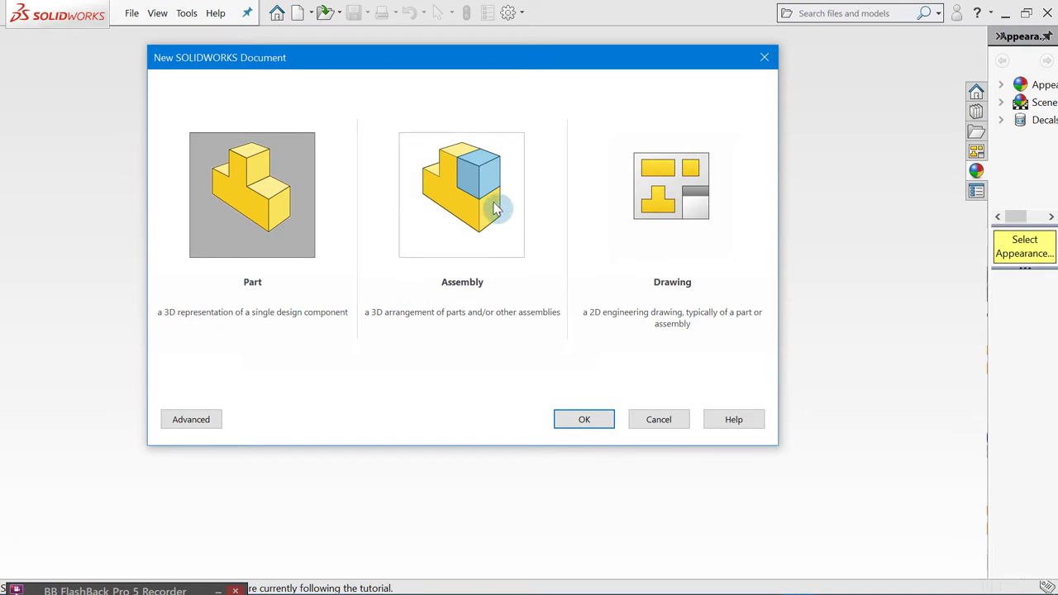
left_click(685, 207)
left_click(679, 413)
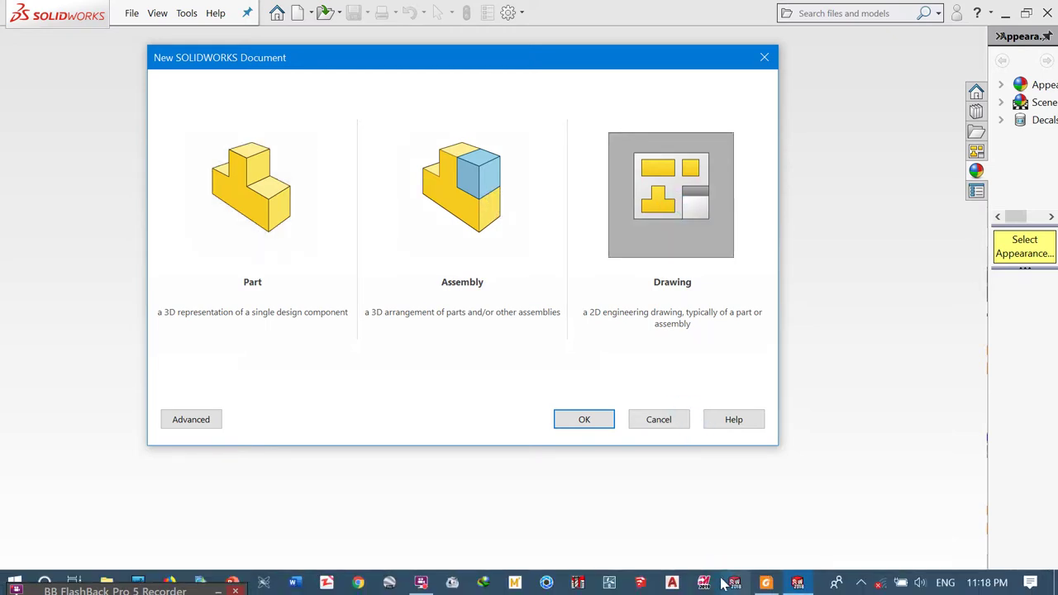
Switch to the pulley PDF in Foxit Reader and review its section, front and isometric views
key("alt+Tab")
scroll(699, 416, "down", 1)
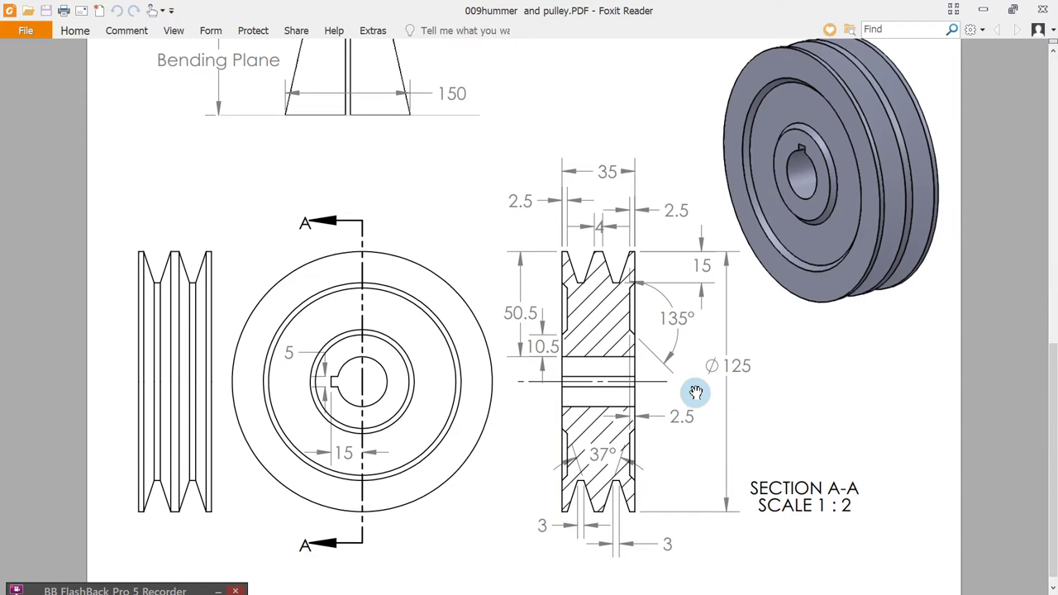
left_click_drag(700, 372, 700, 386)
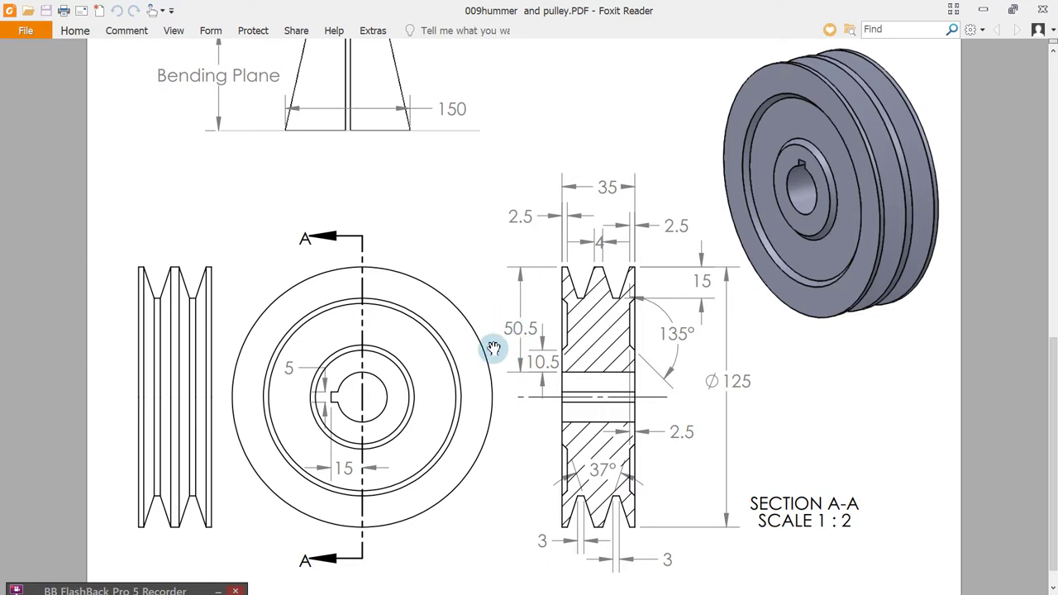
left_click_drag(494, 348, 489, 343)
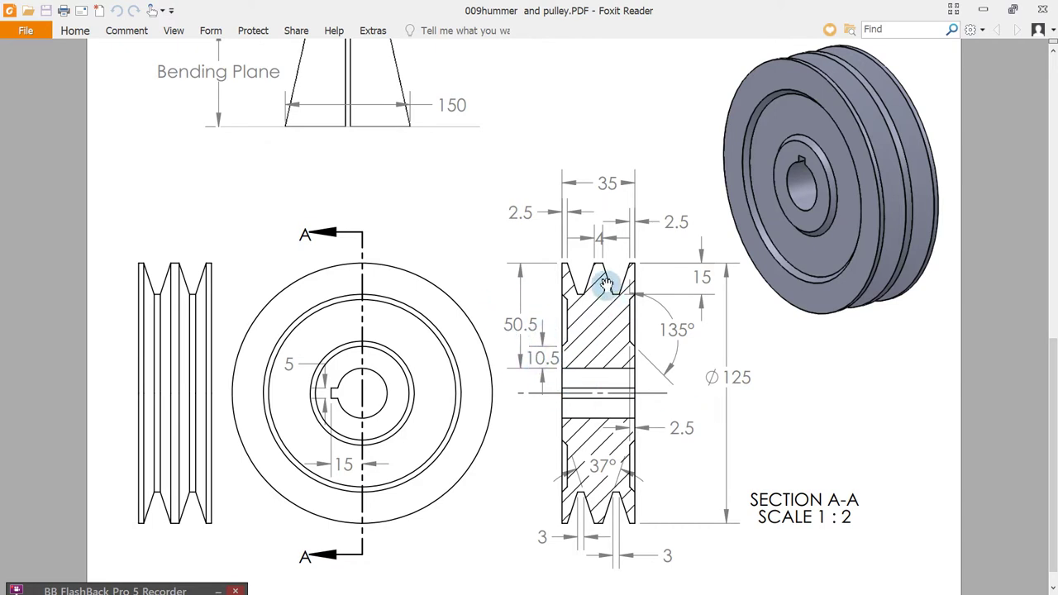
left_click_drag(800, 271, 796, 290)
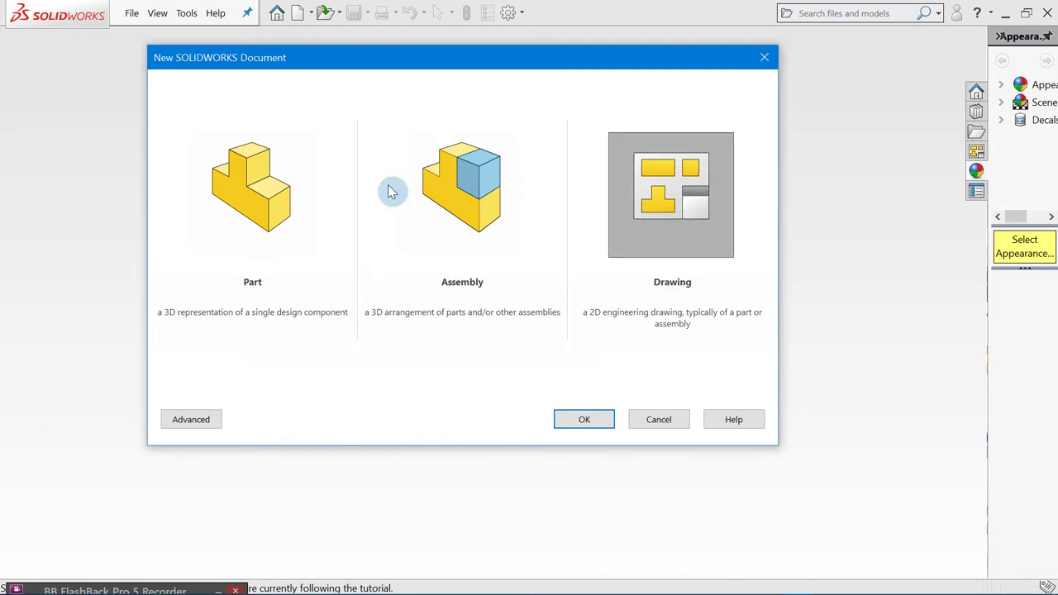
Create a new Part document and check its unit system against the pulley drawing
left_click(269, 223)
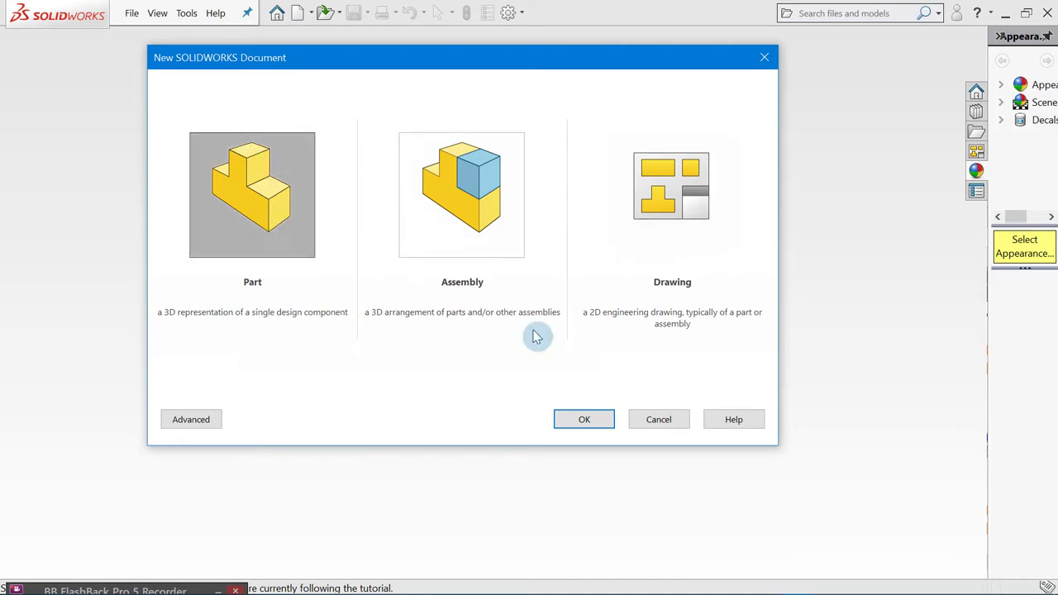
left_click(580, 422)
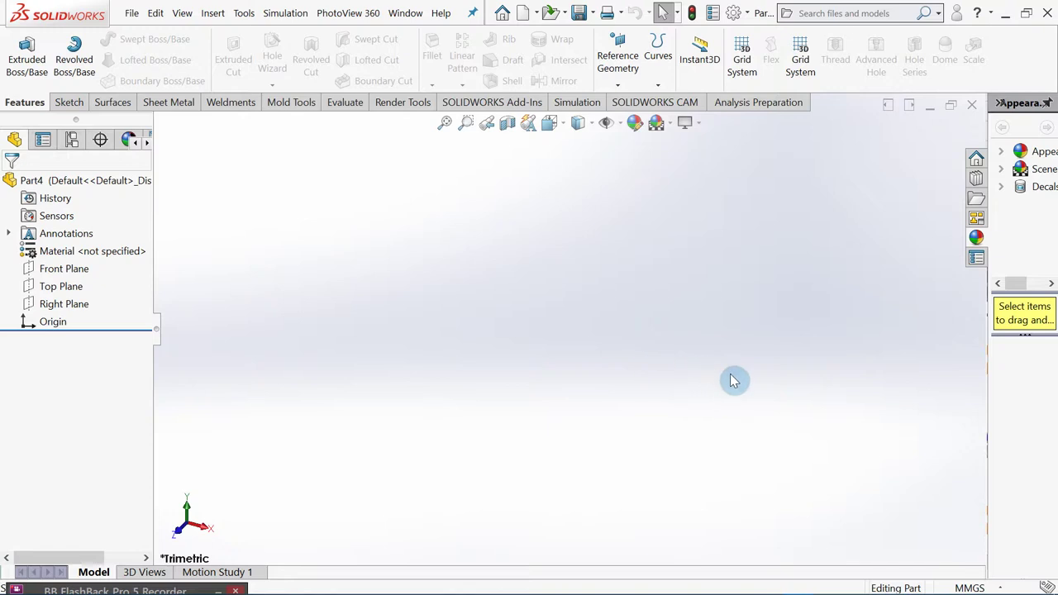
left_click(976, 588)
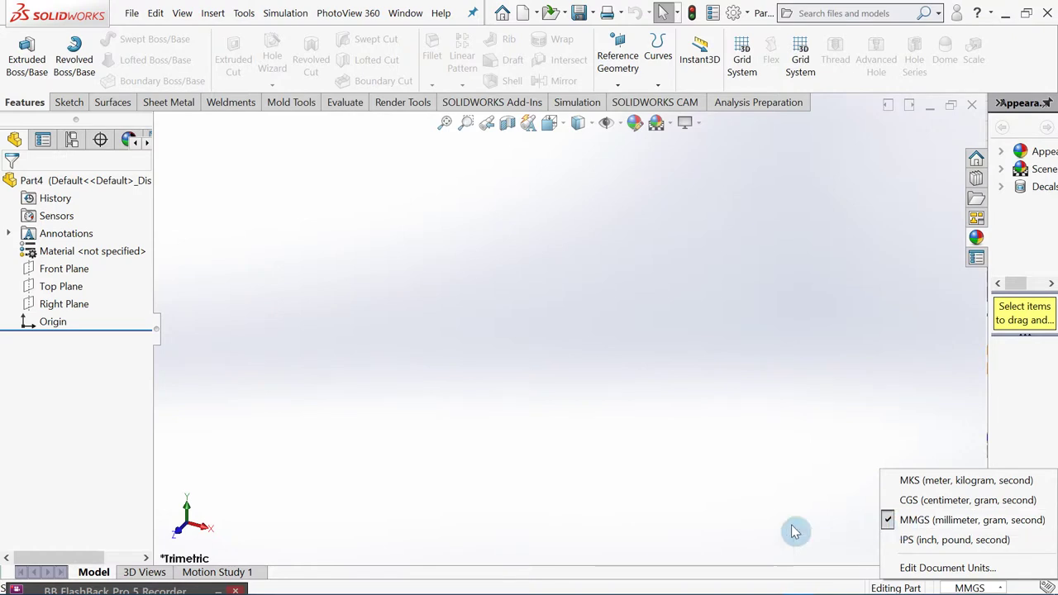
left_click(767, 584)
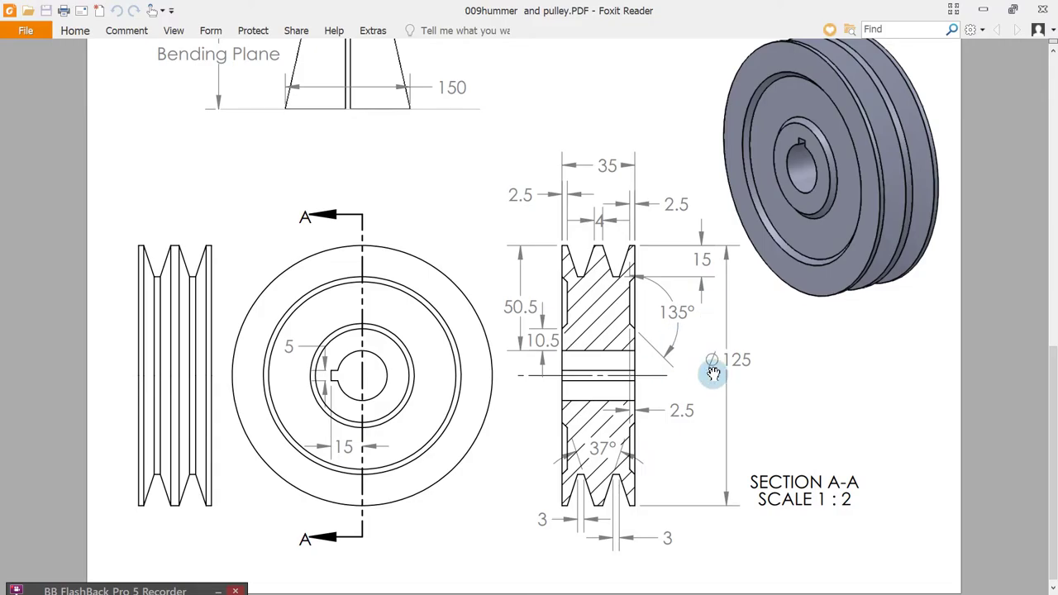
left_click(984, 10)
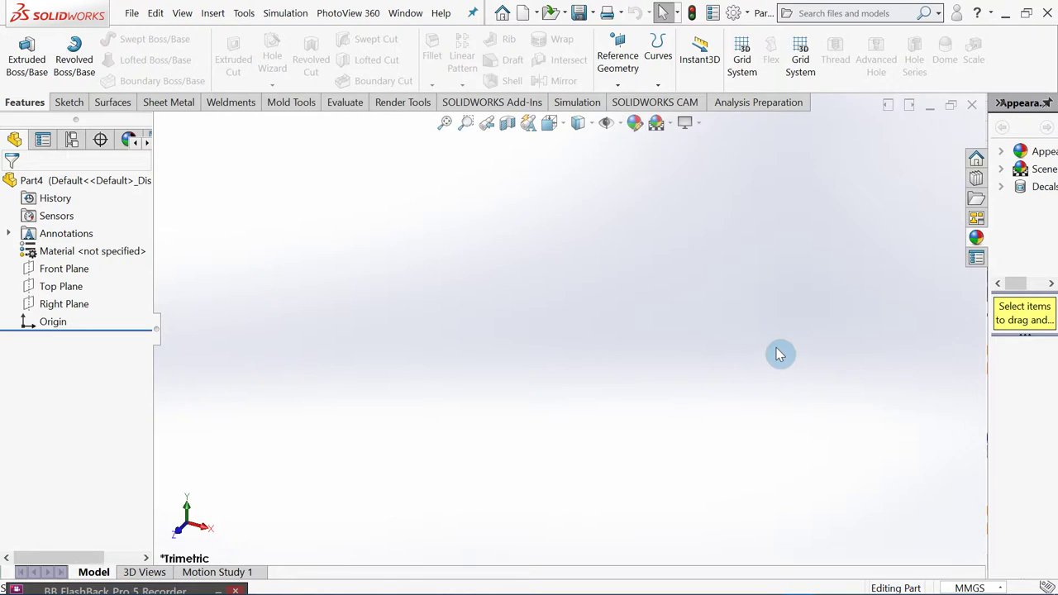
left_click(959, 584)
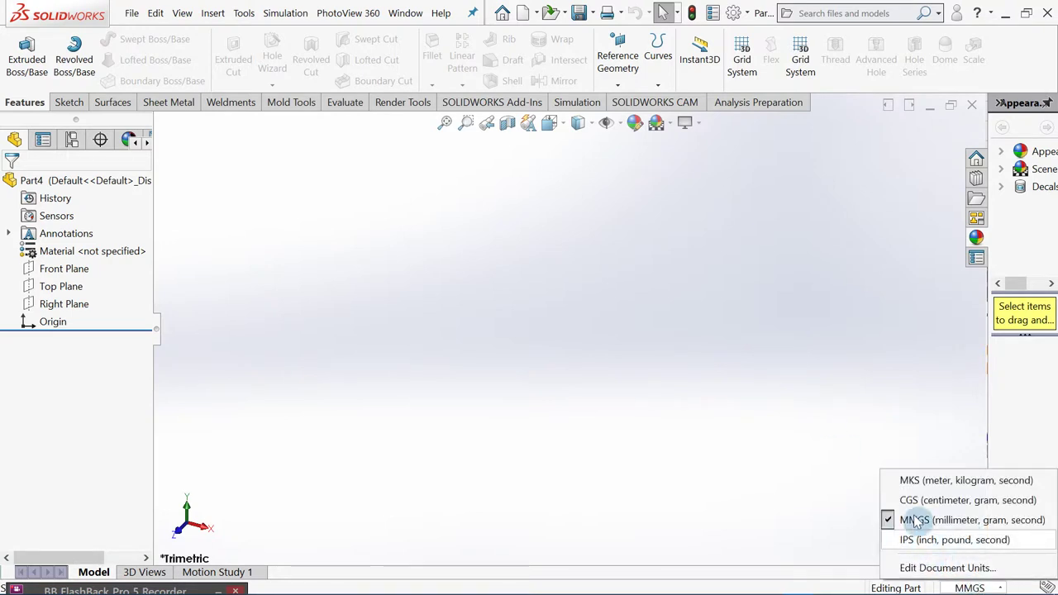
left_click(858, 511)
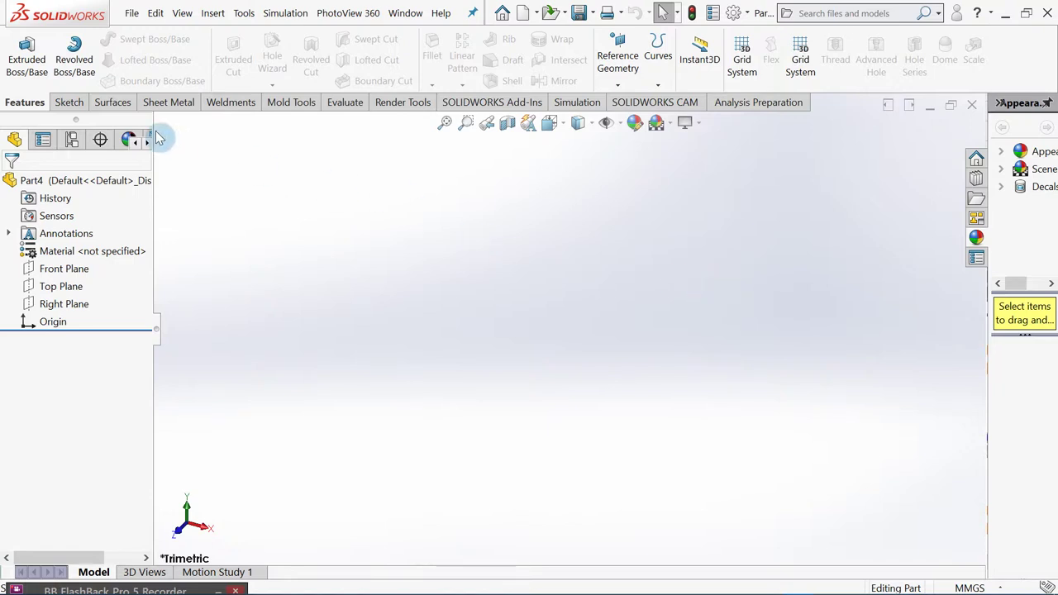
Preview the Front, Top and Right planes and consult the pulley drawing for the sketch orientation
left_click(68, 103)
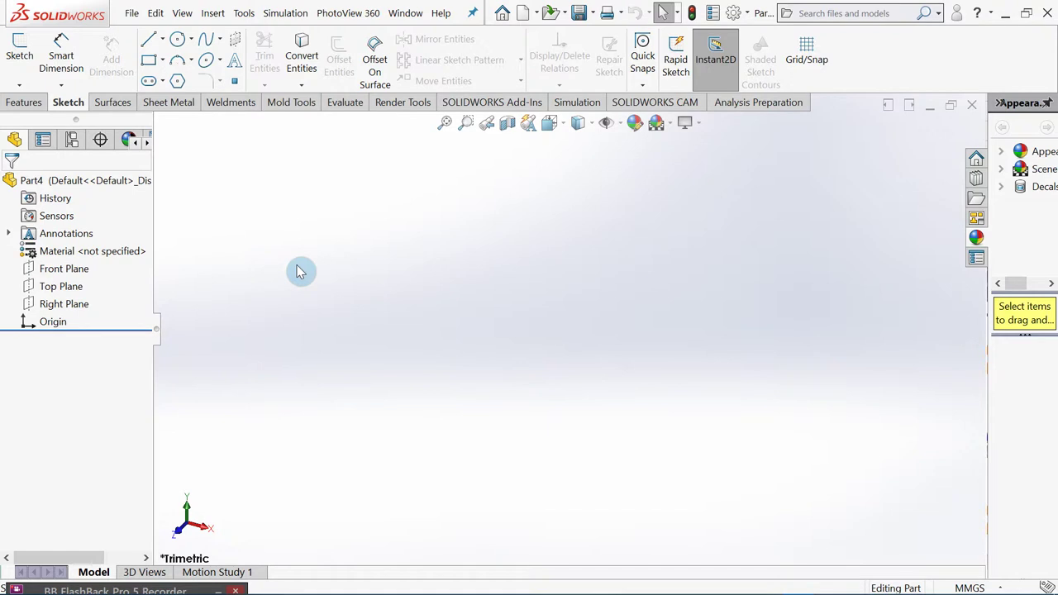
left_click(84, 271)
left_click(83, 286)
left_click(82, 303)
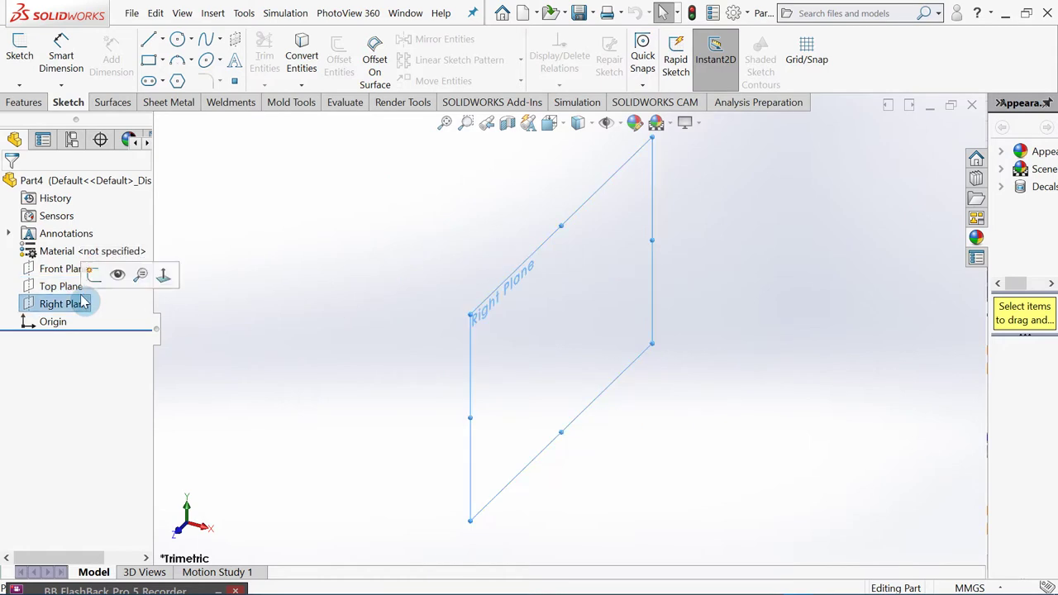
left_click(291, 278)
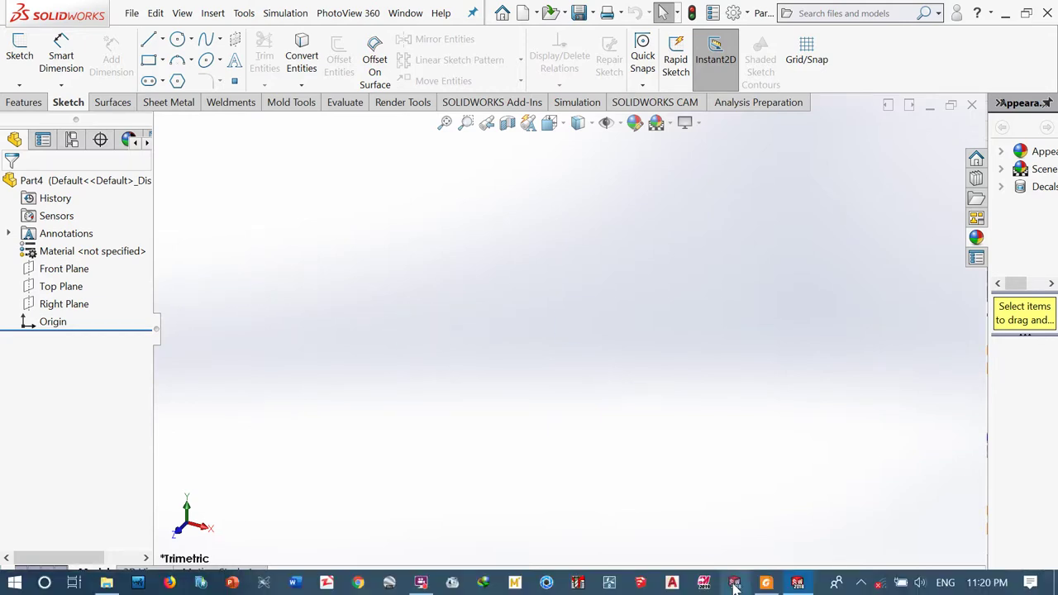
left_click(765, 584)
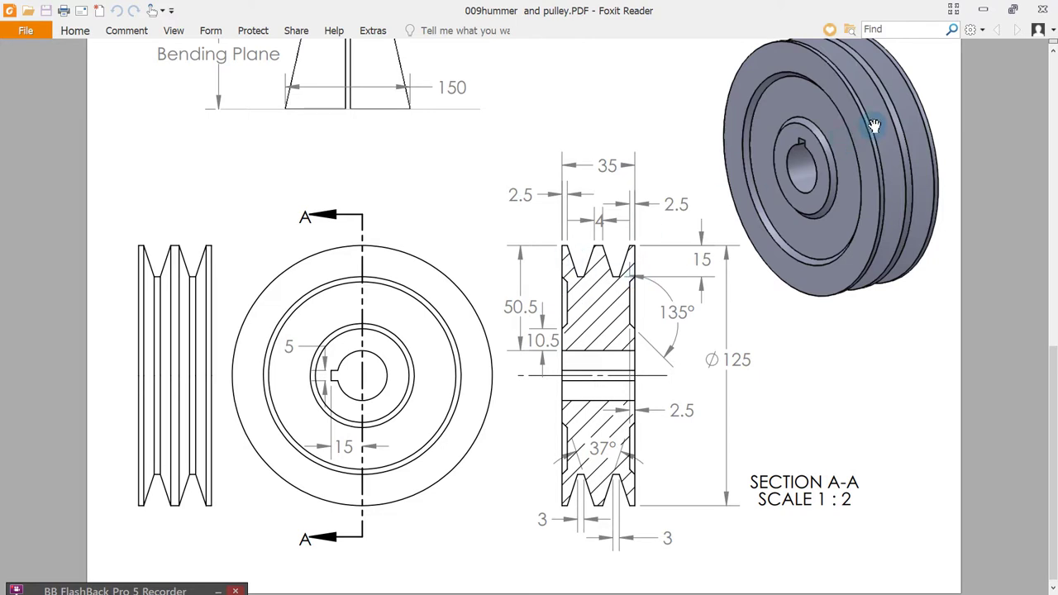
left_click(983, 9)
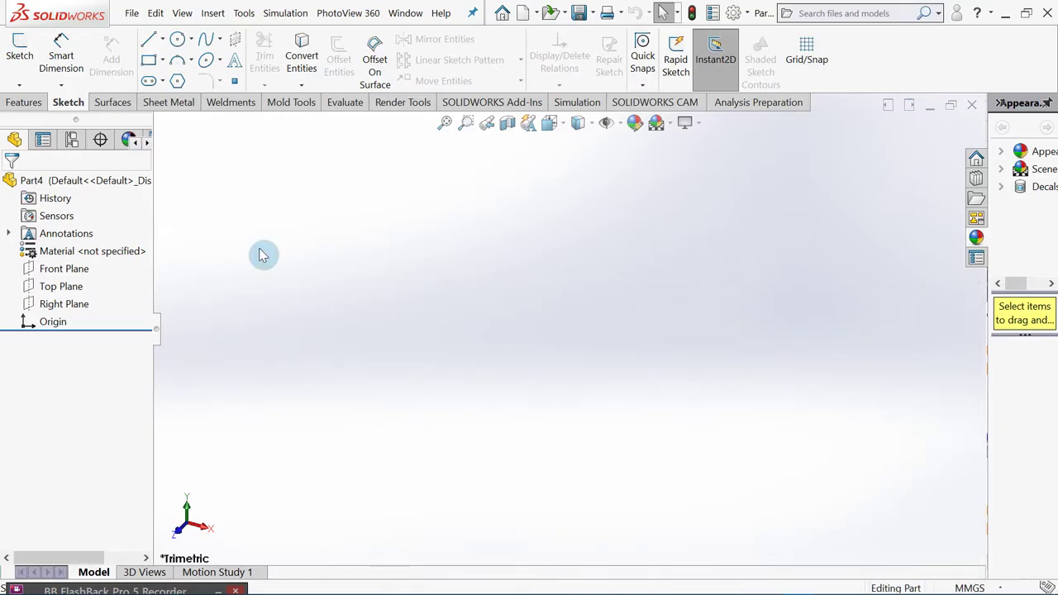
Start a sketch on the Front Plane and fit that plane in the view
left_click(81, 273)
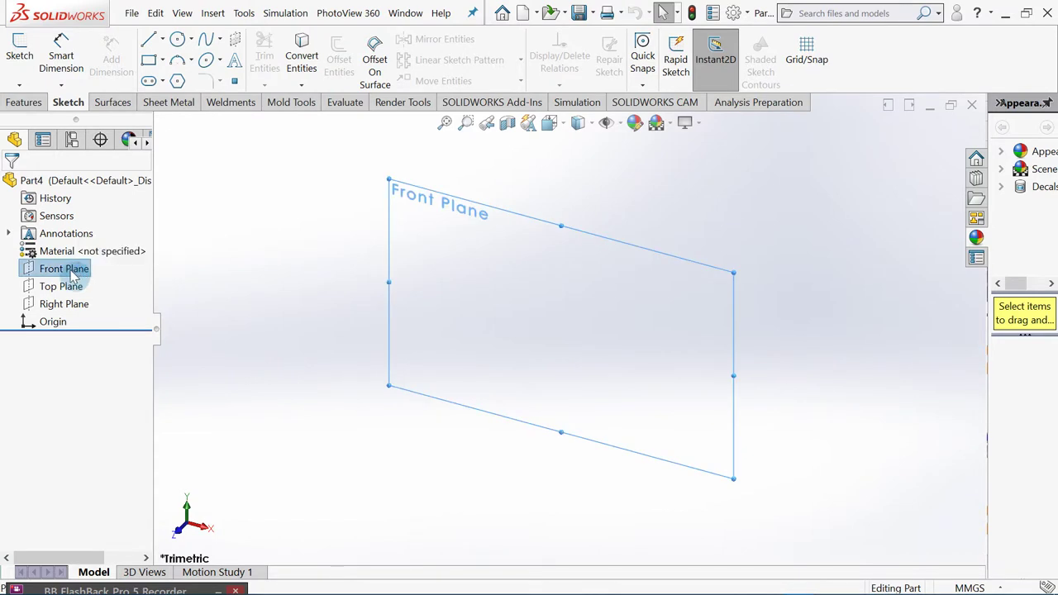
right_click(75, 273)
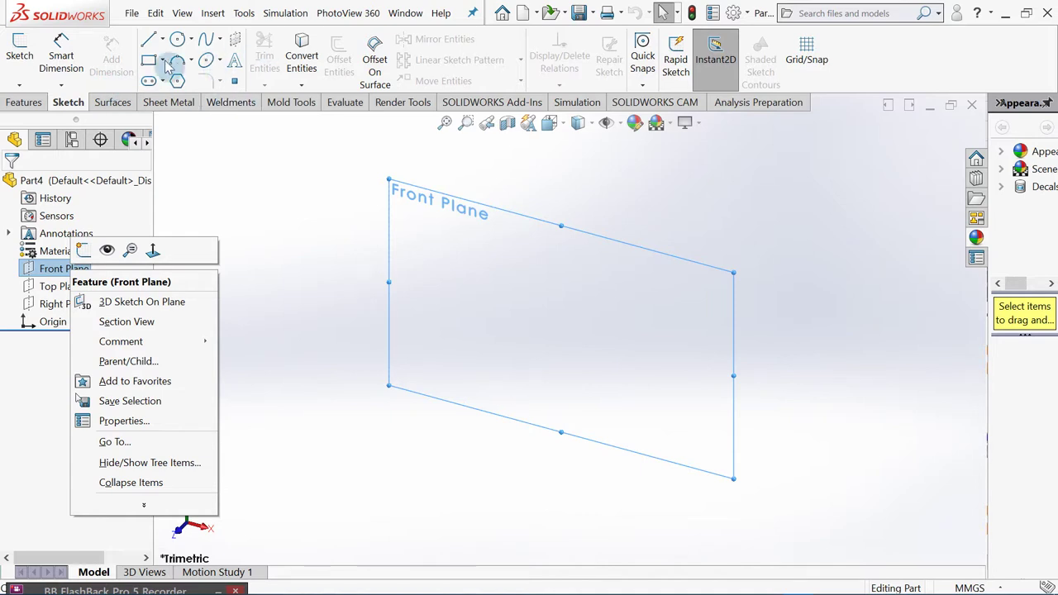
left_click(83, 251)
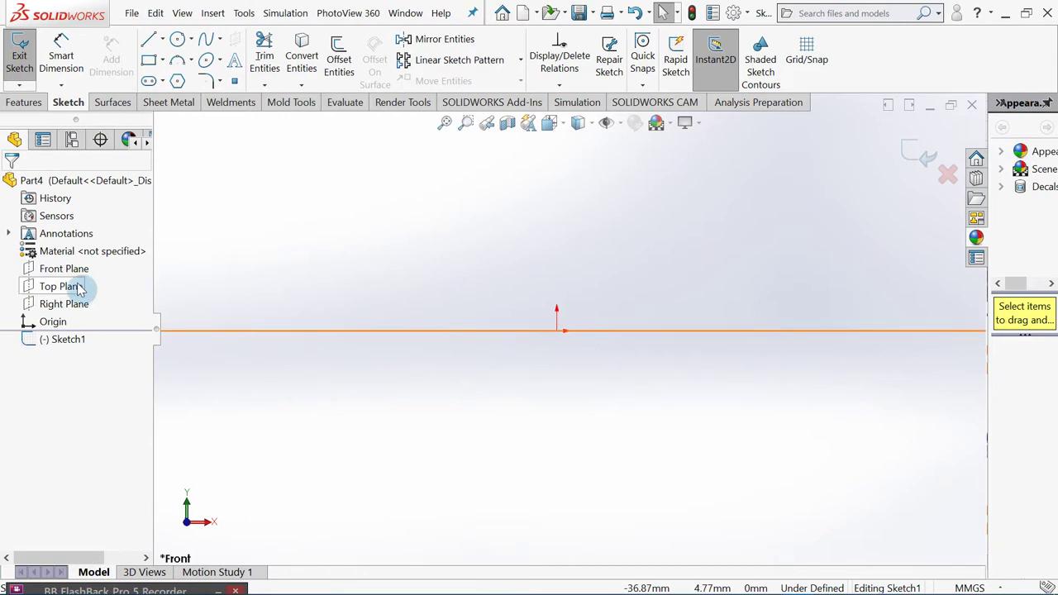
left_click(66, 269)
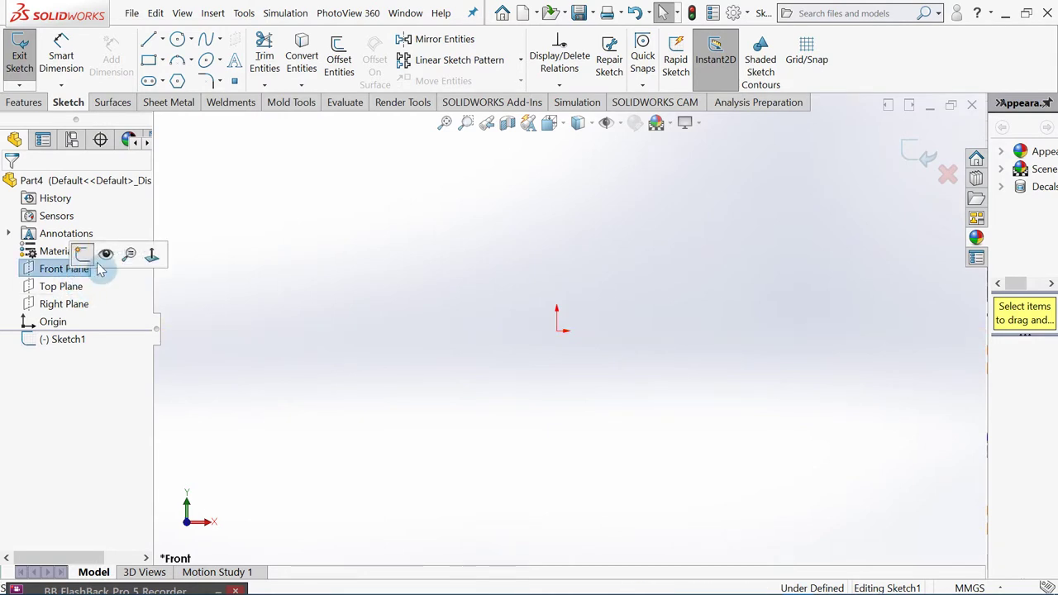
left_click(120, 258)
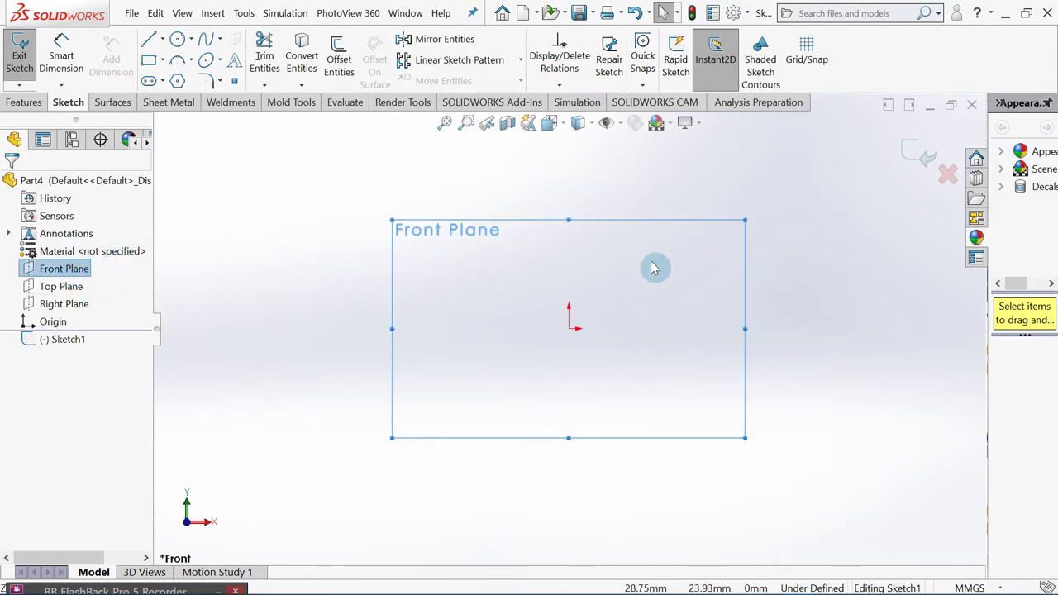
Exit the empty sketch and start a new sketch on the Front Plane
left_click(589, 180)
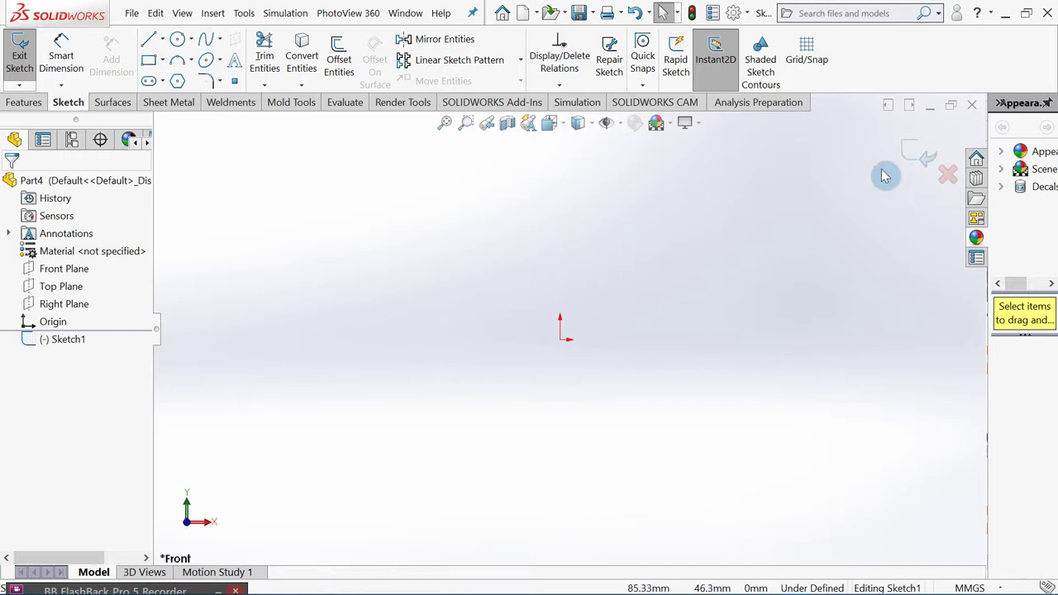
left_click(912, 154)
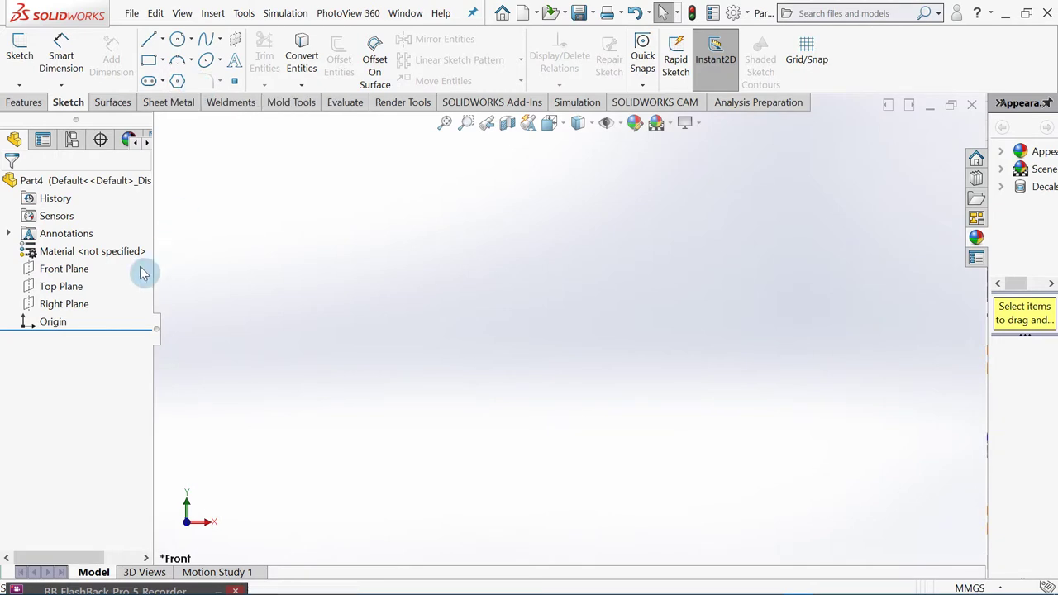
left_click(87, 273)
right_click(82, 275)
left_click(94, 248)
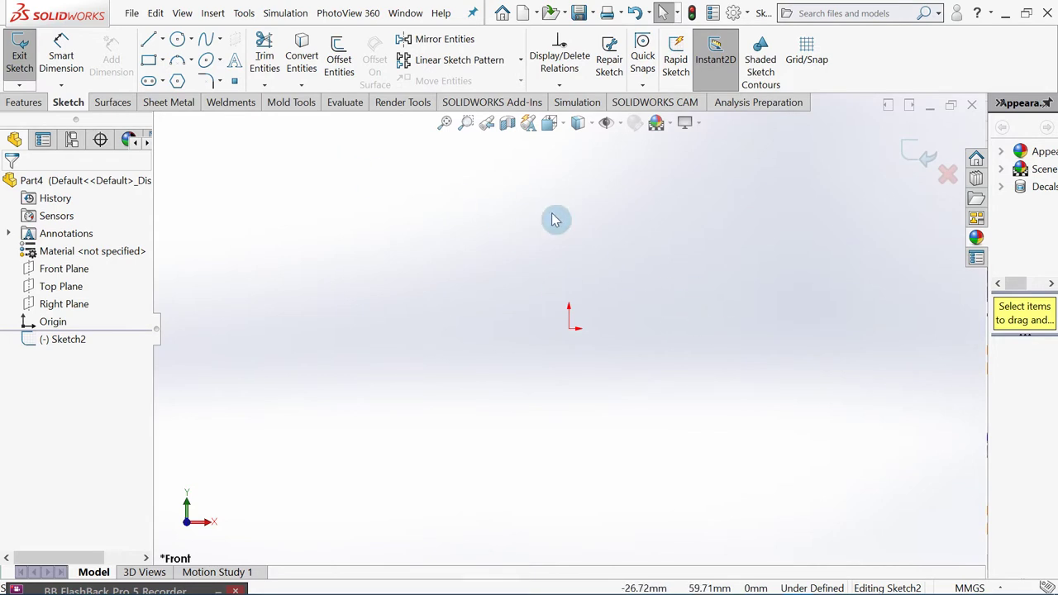
middle_click_drag(661, 248, 616, 279, "ctrl")
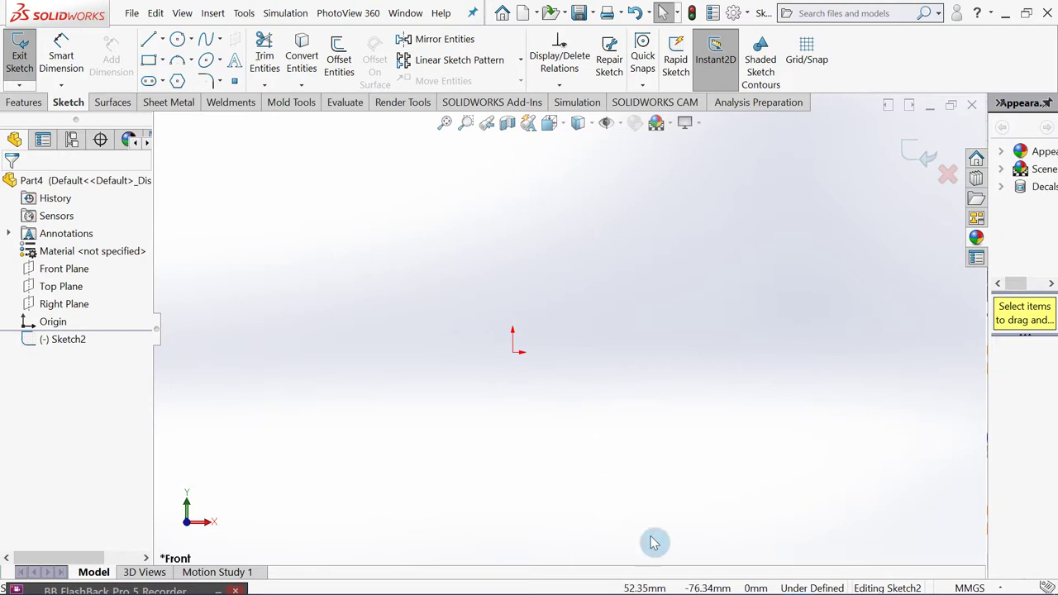
Switch to the pulley PDF in Foxit Reader, examine the dimensions of section A-A and the isometric view, and return to SOLIDWORKS
left_click(748, 583)
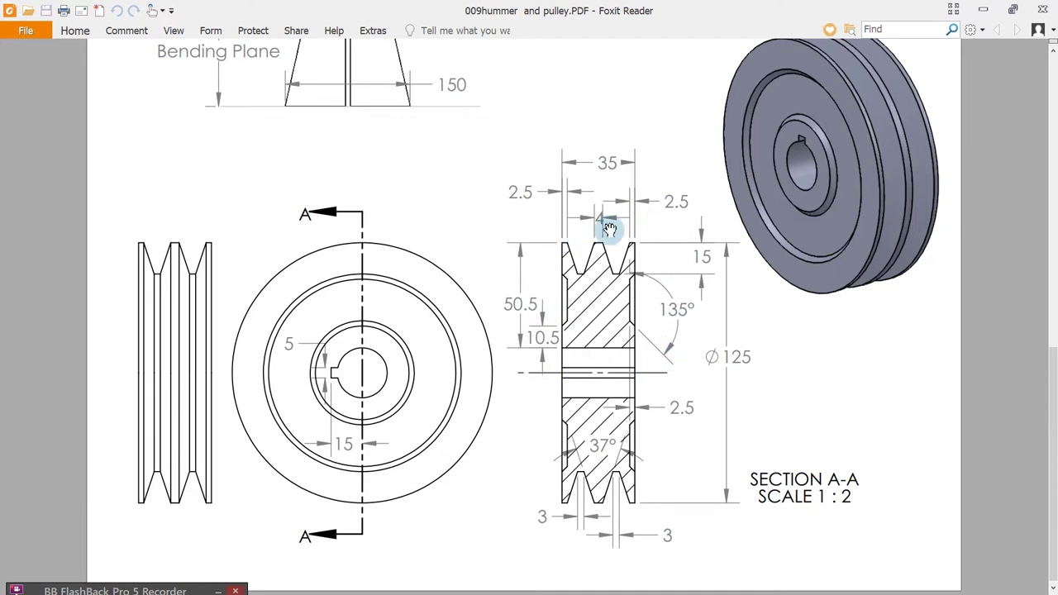
mouse_move(659, 343)
left_mouse_down()
mouse_move(669, 355)
mouse_move(752, 309)
mouse_move(744, 341)
left_mouse_up()
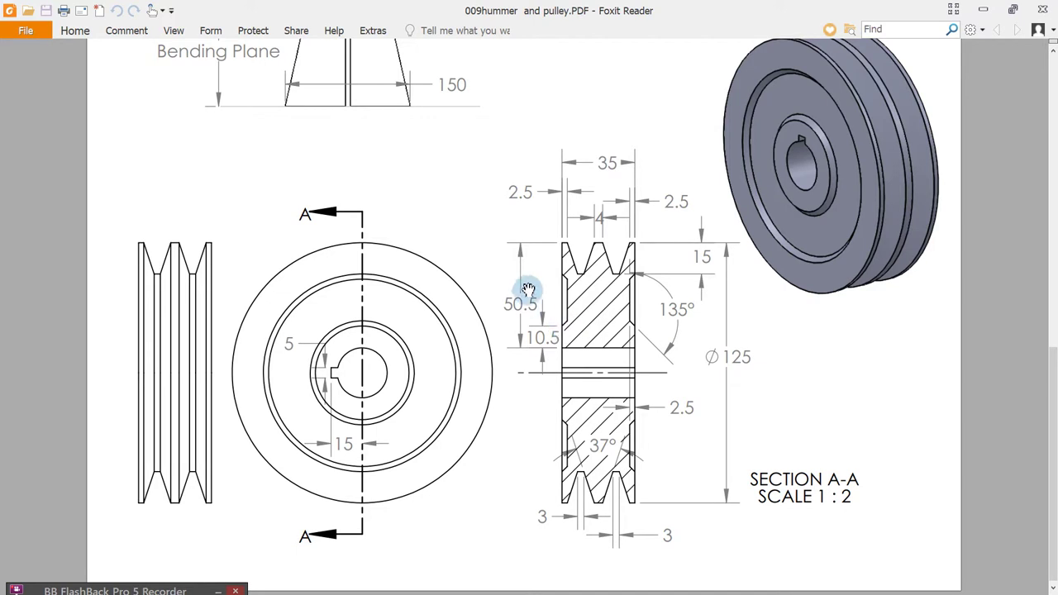
scroll(523, 299, "up", 1)
scroll(524, 275, "down", 1)
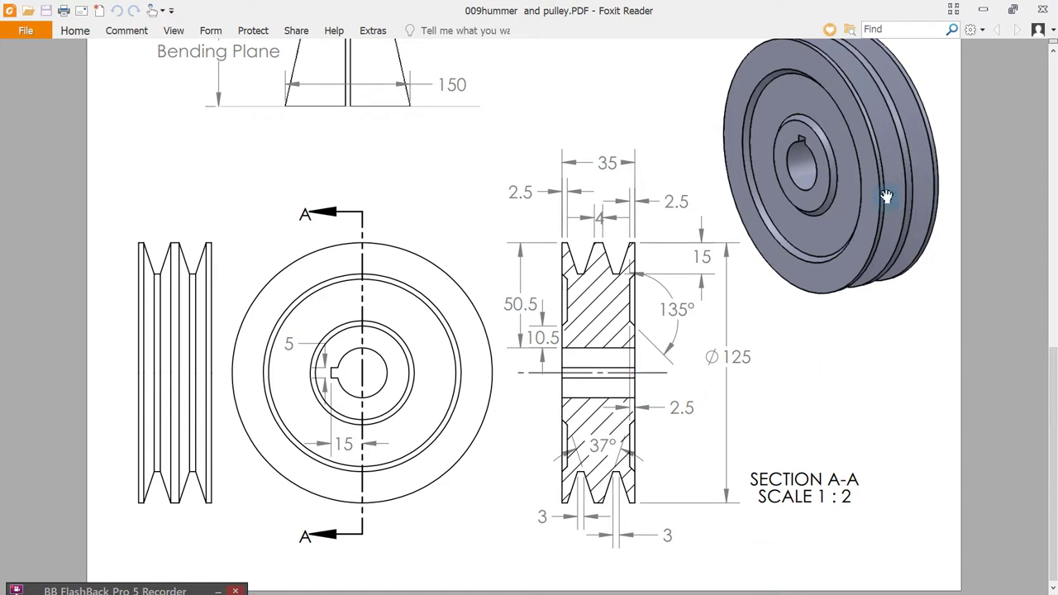
left_click(983, 9)
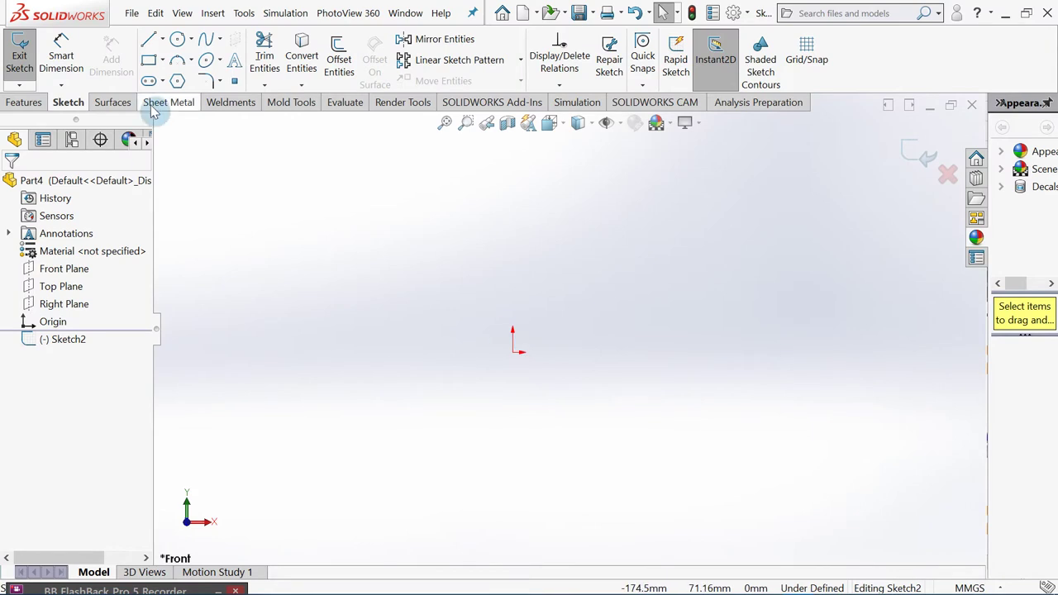
Sketch a horizontal line extending in the positive X direction from the origin
left_click(149, 38)
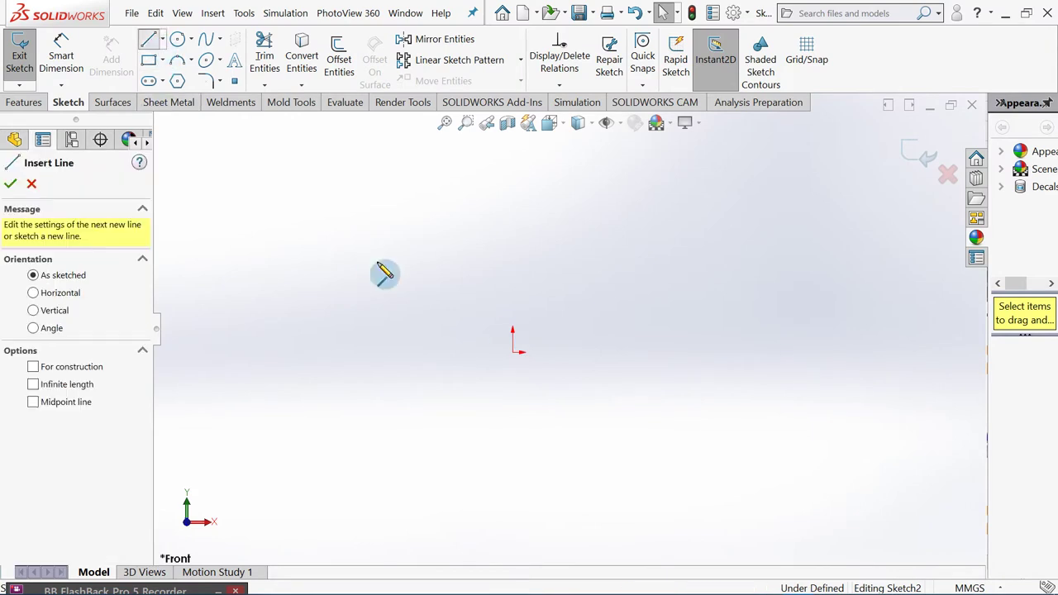
left_click(513, 352)
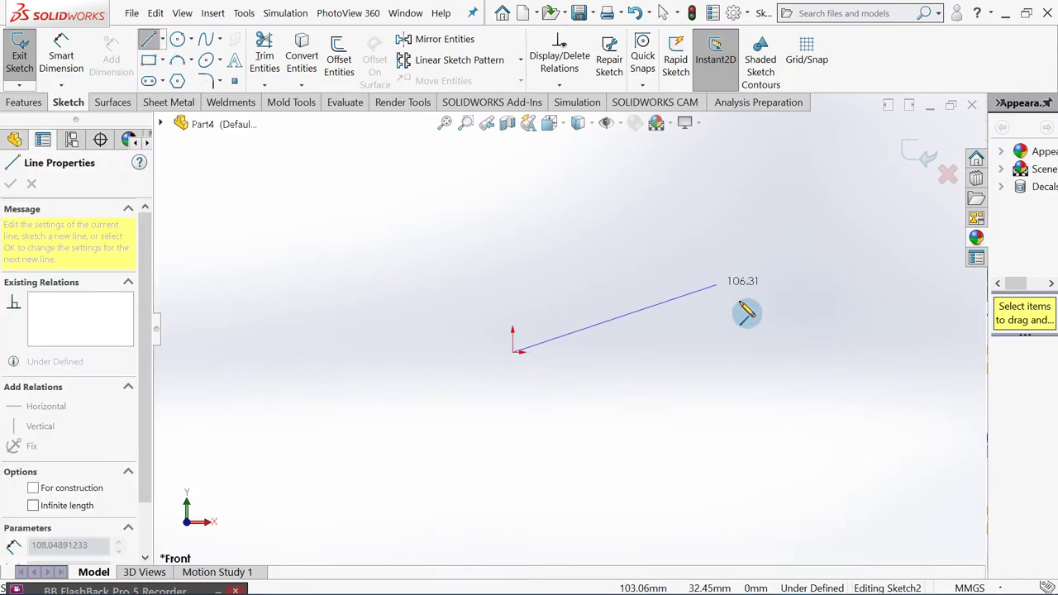
double_click(826, 354)
key("Escape")
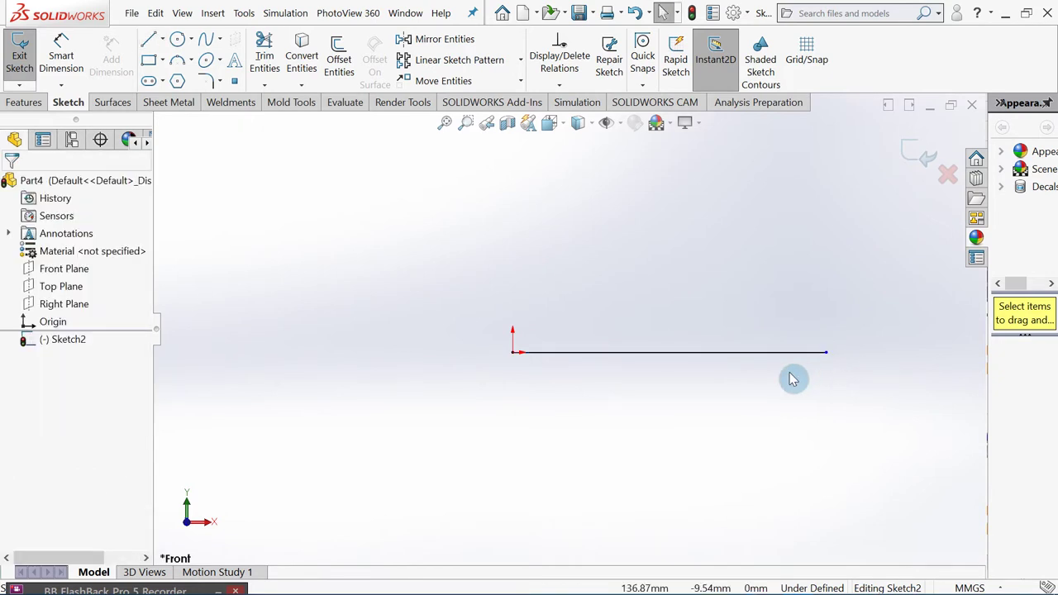
middle_click_drag(790, 379, 689, 405, "ctrl")
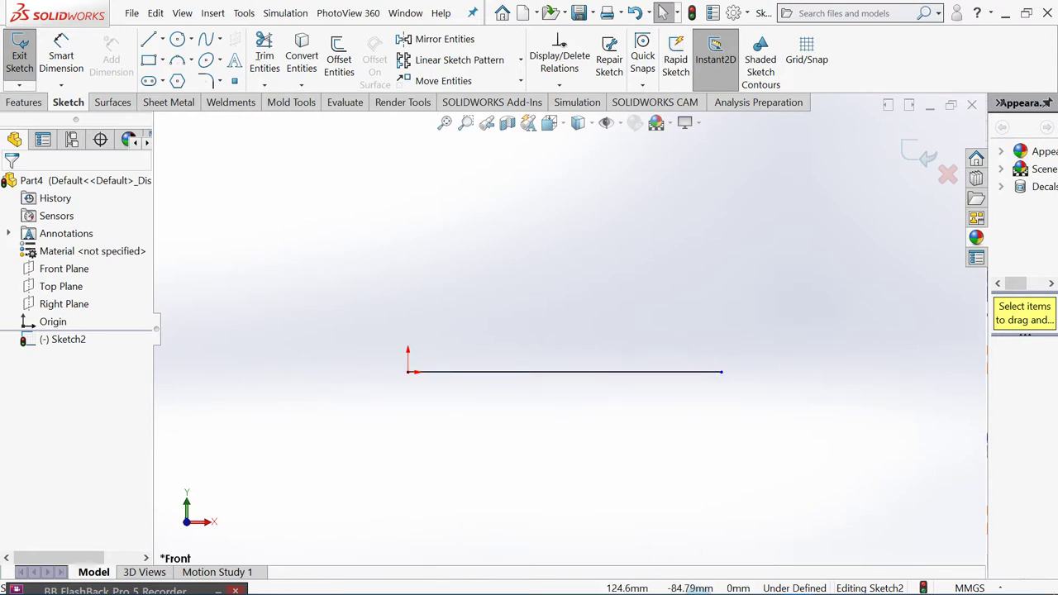
Consult the pulley PDF and sketch a horizontal line about 132 mm long above the first line, starting directly above the origin
left_click(767, 586)
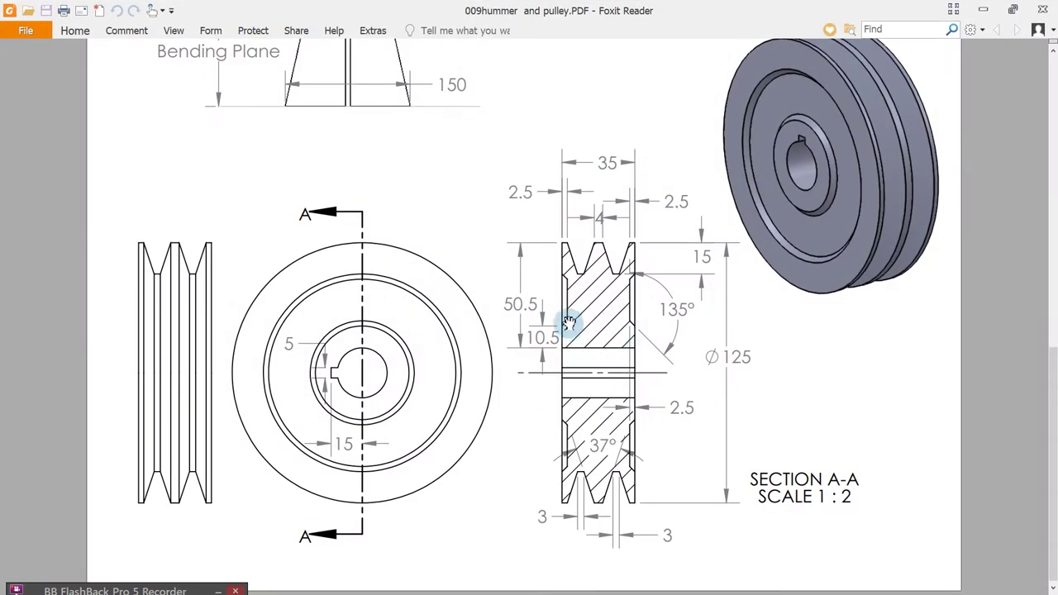
left_click(983, 10)
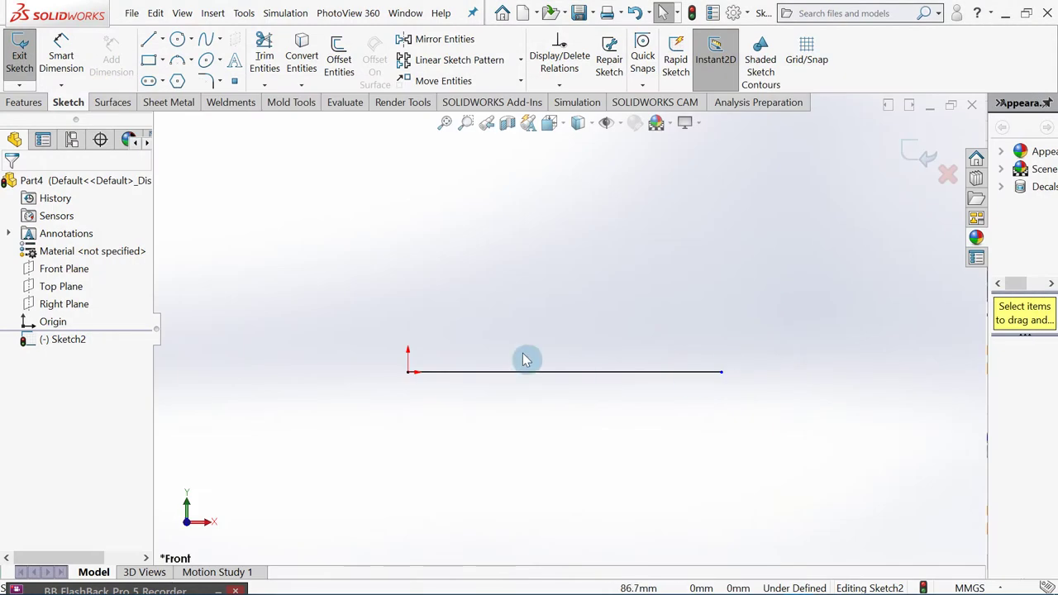
left_click(149, 39)
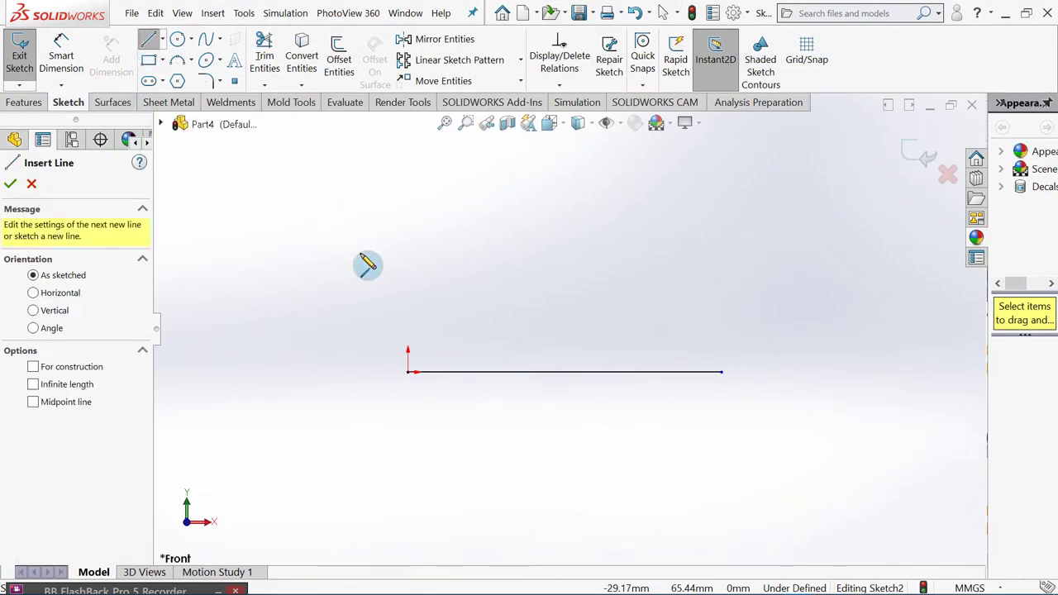
left_click(408, 297)
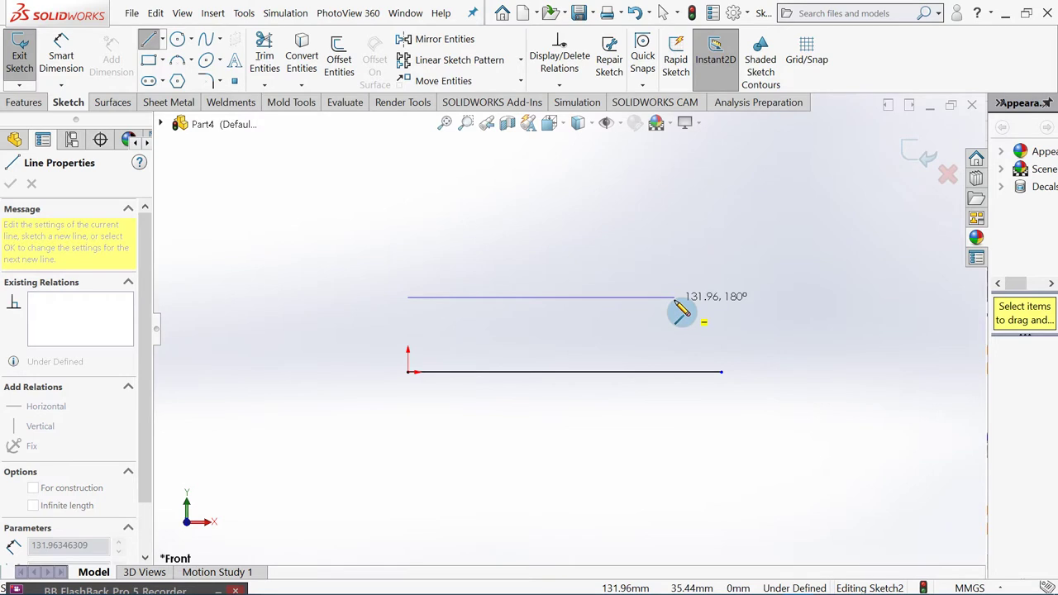
left_click(675, 297)
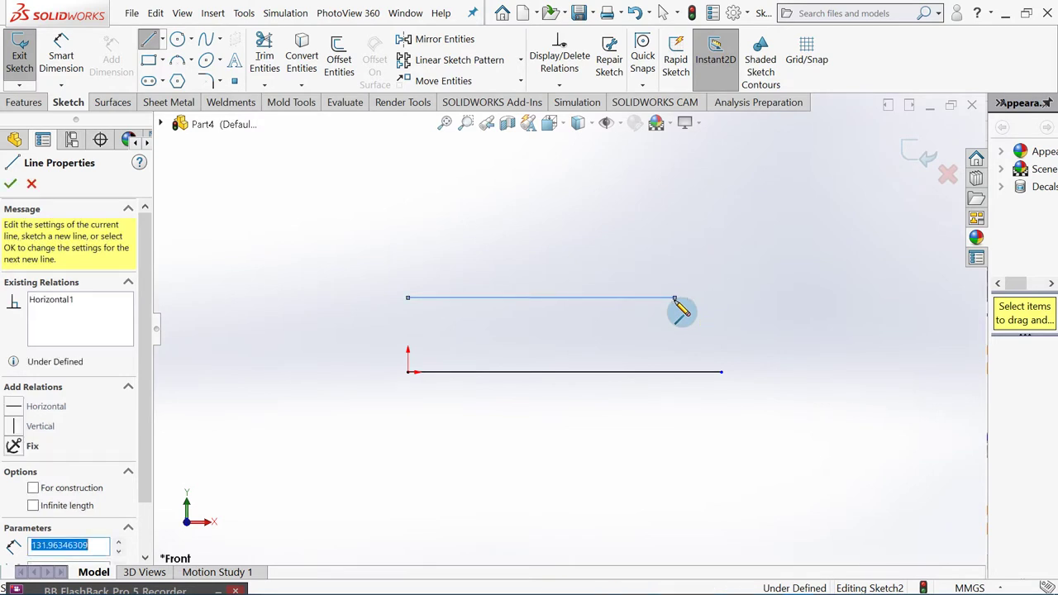
key("Escape")
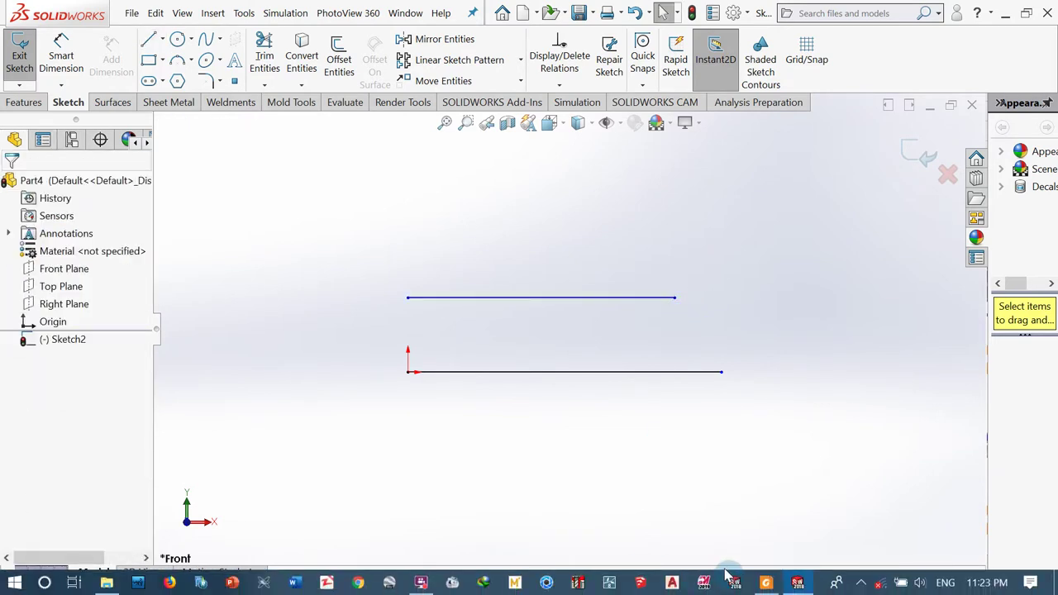
Consult the pulley PDF for the overall width and dimension the upper horizontal line to 35 mm
left_click(764, 583)
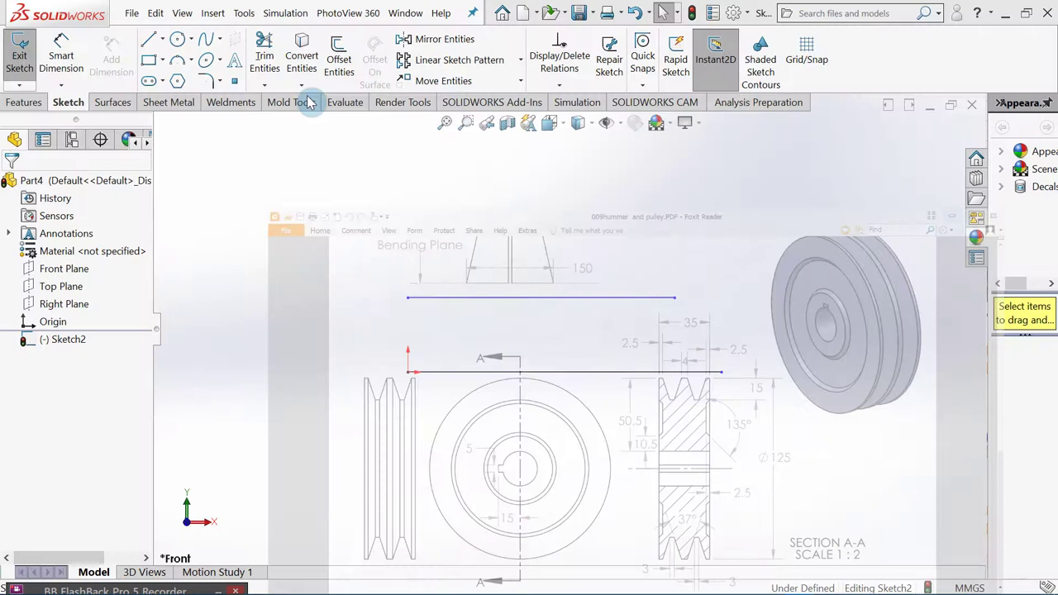
left_click(983, 9)
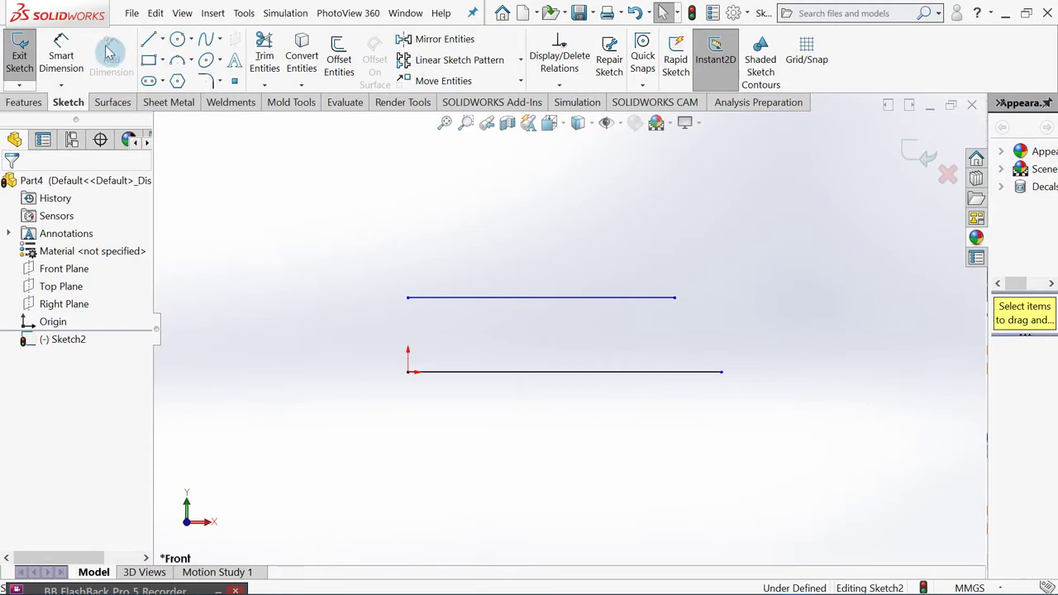
left_click(61, 54)
left_click(549, 300)
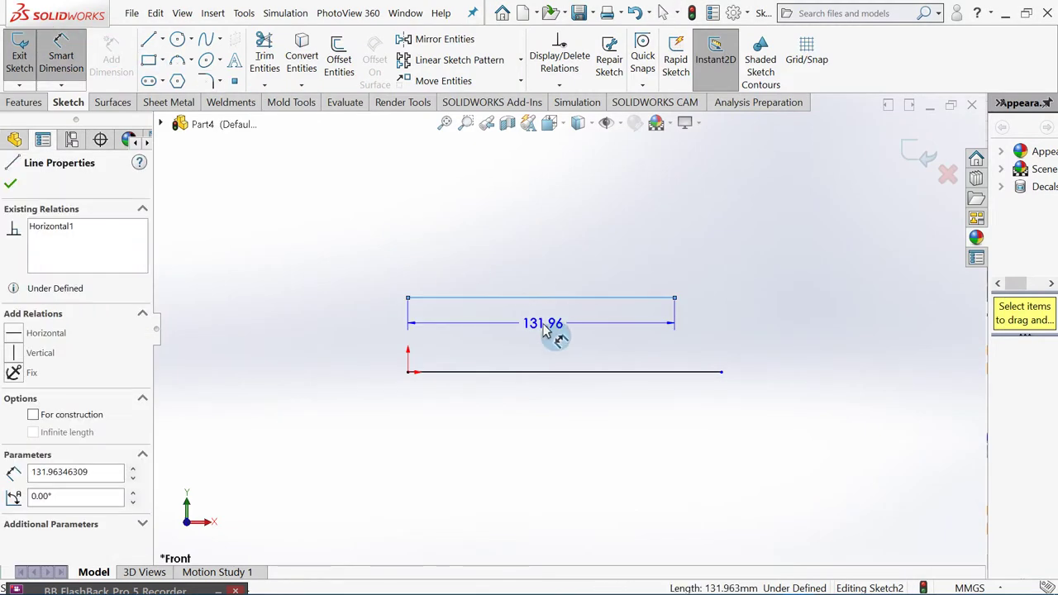
left_click(545, 331)
type("35")
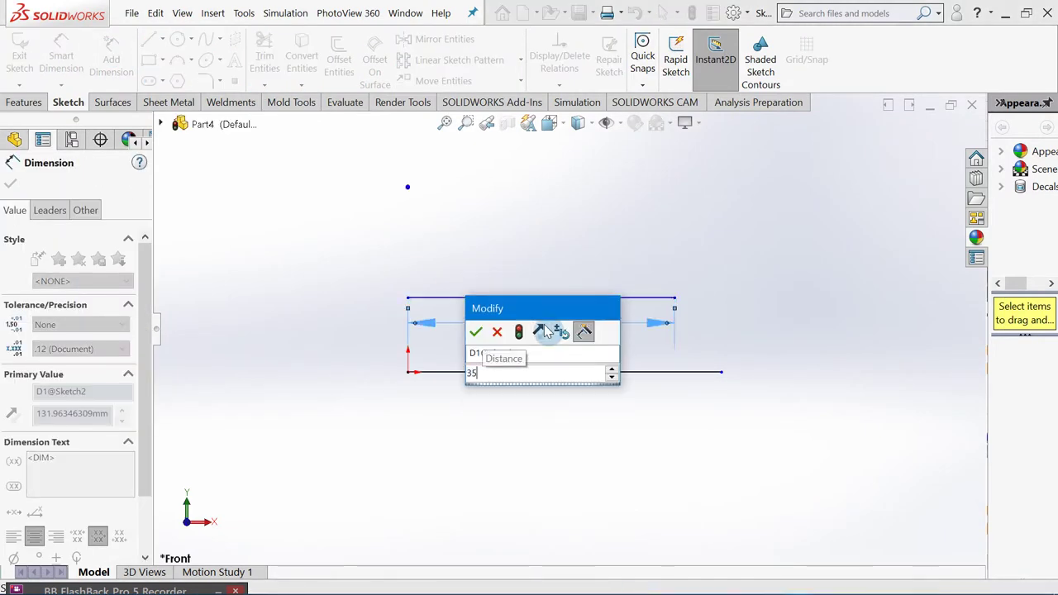
key("Return")
left_click(363, 284)
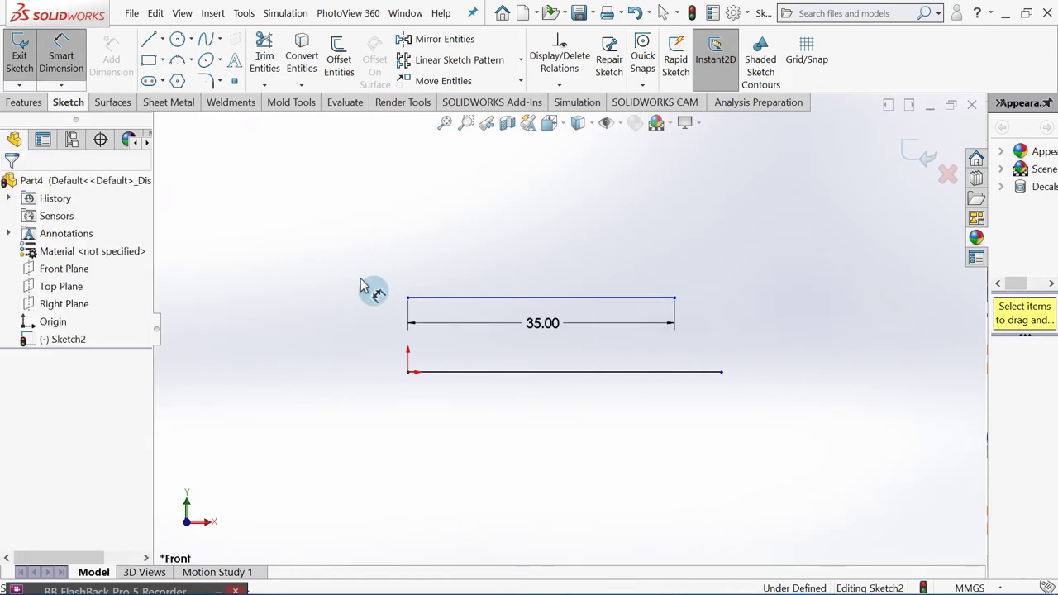
Sketch a vertical line about 8 mm long upward from the left end of the 35 mm line
scroll(403, 239, "down", 1)
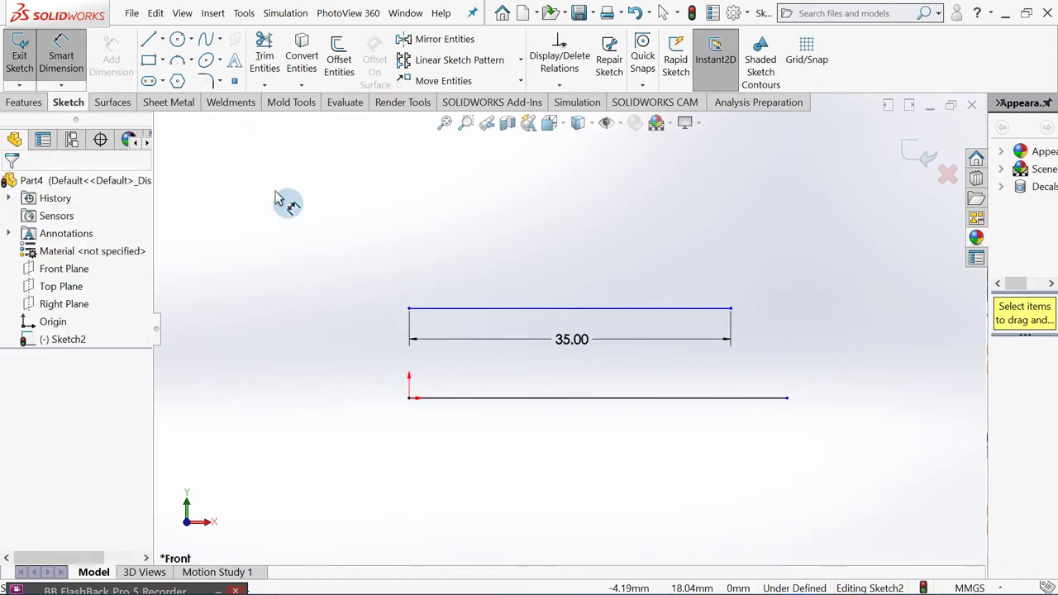
left_click(150, 42)
left_click(408, 308)
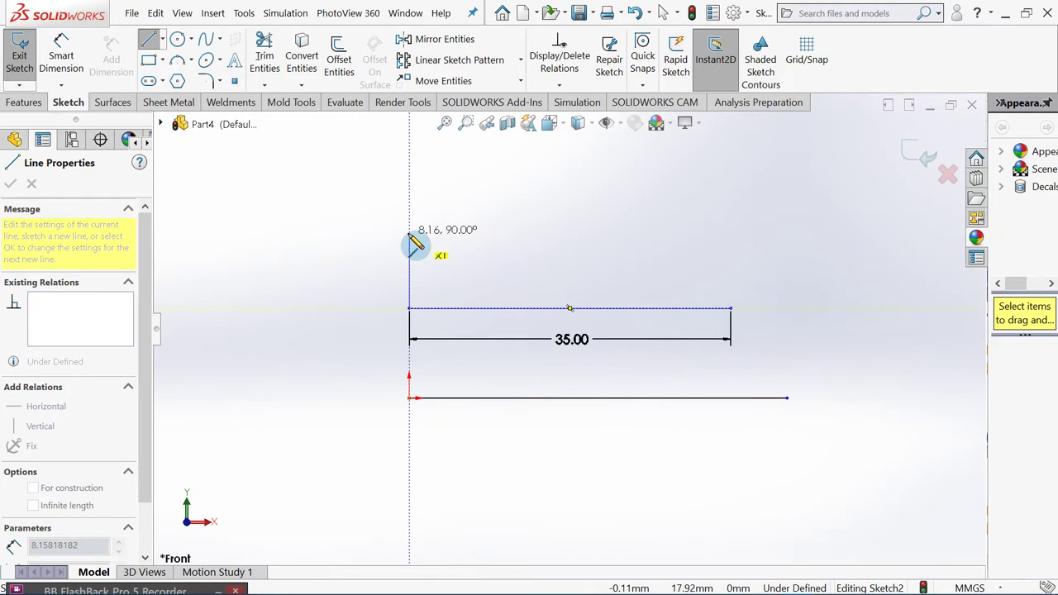
left_click(409, 235)
key("Escape")
key("Escape")
Dimension the vertical line's length to 10.5 mm
key("d")
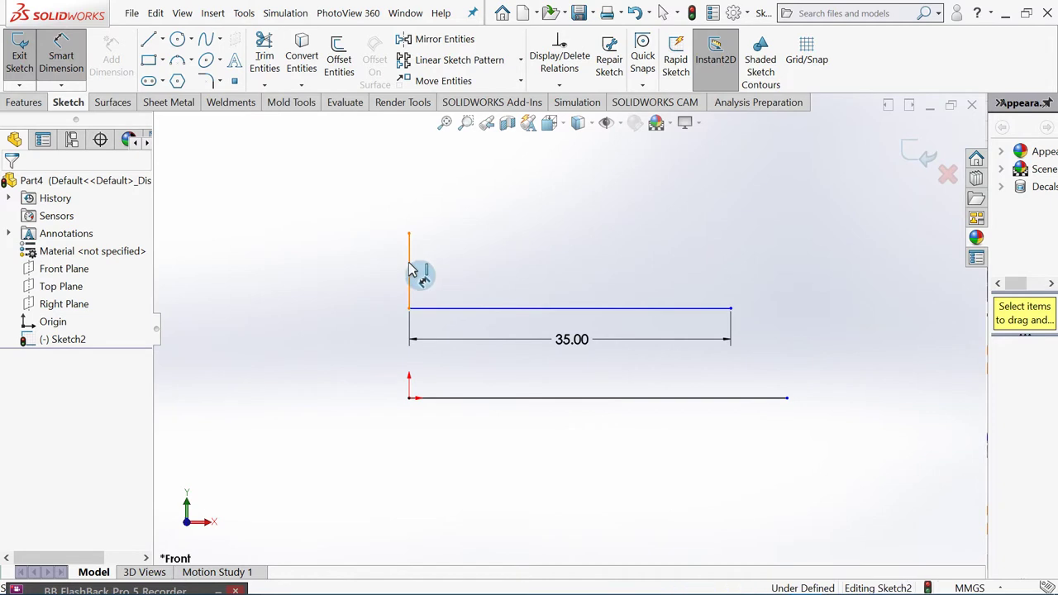
left_click(411, 271)
left_click(371, 268)
type("10.5")
key("Return")
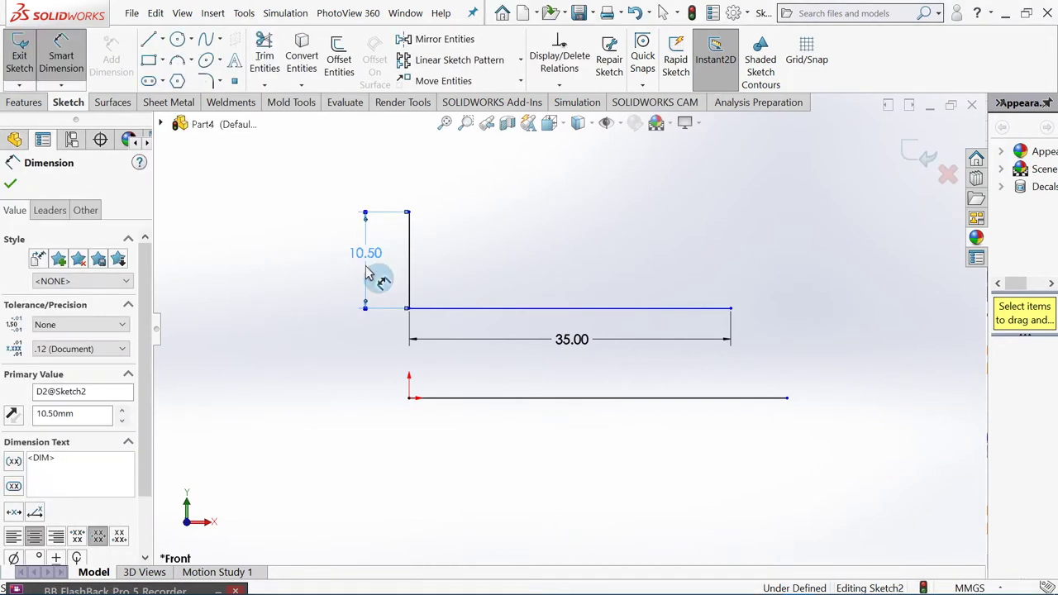
key("Escape")
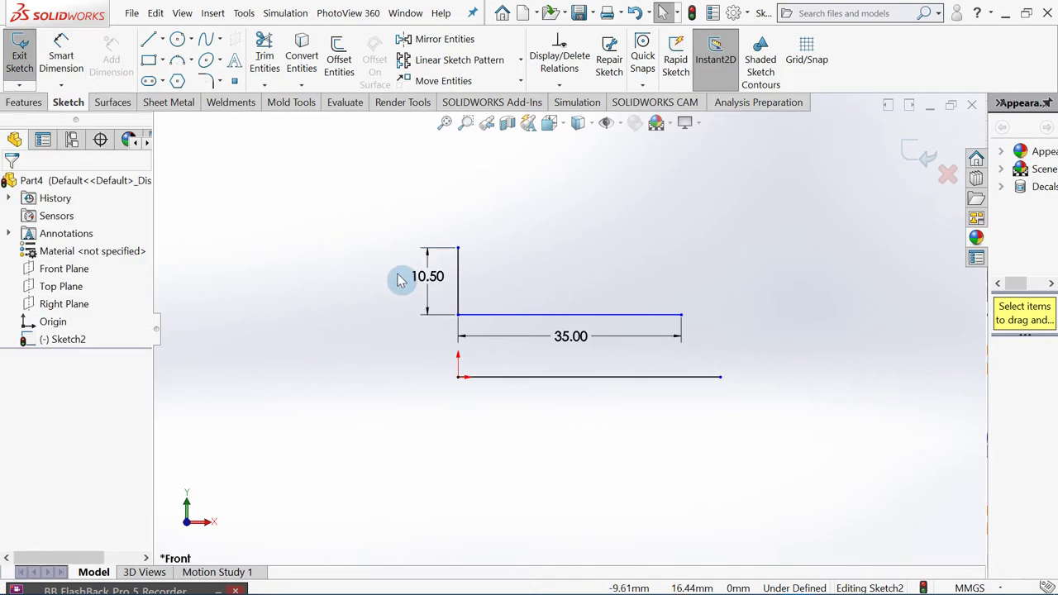
Sketch the side recess above the 10.5 mm line: an inward slant, a vertical line and an outward slant back in line with the origin
left_click(149, 38)
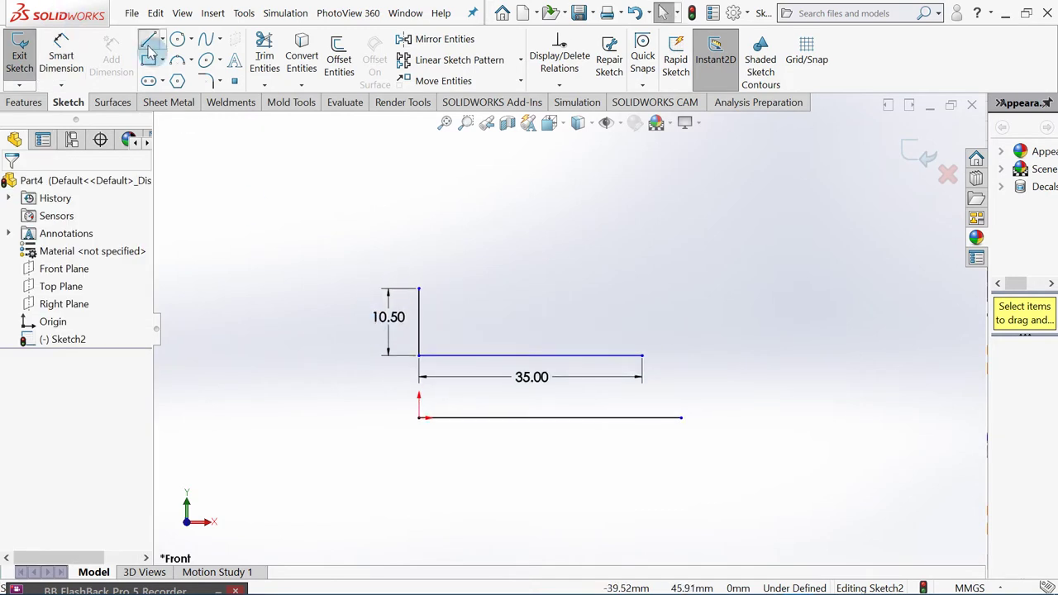
left_click(419, 289)
left_click(434, 268)
left_click(434, 183)
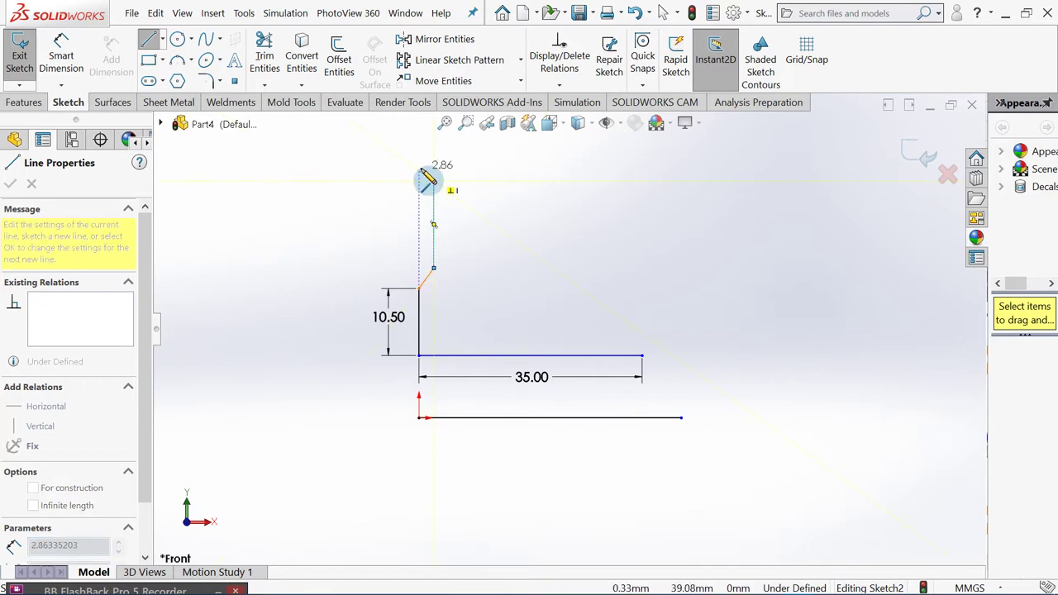
scroll(428, 178, "down", 2)
left_click(455, 205)
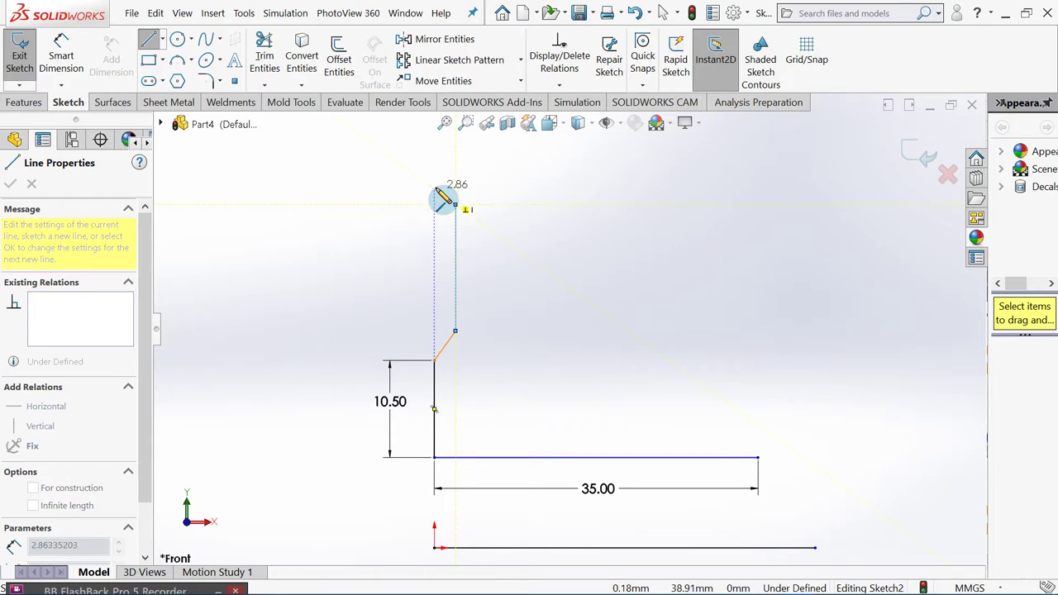
left_click(454, 204)
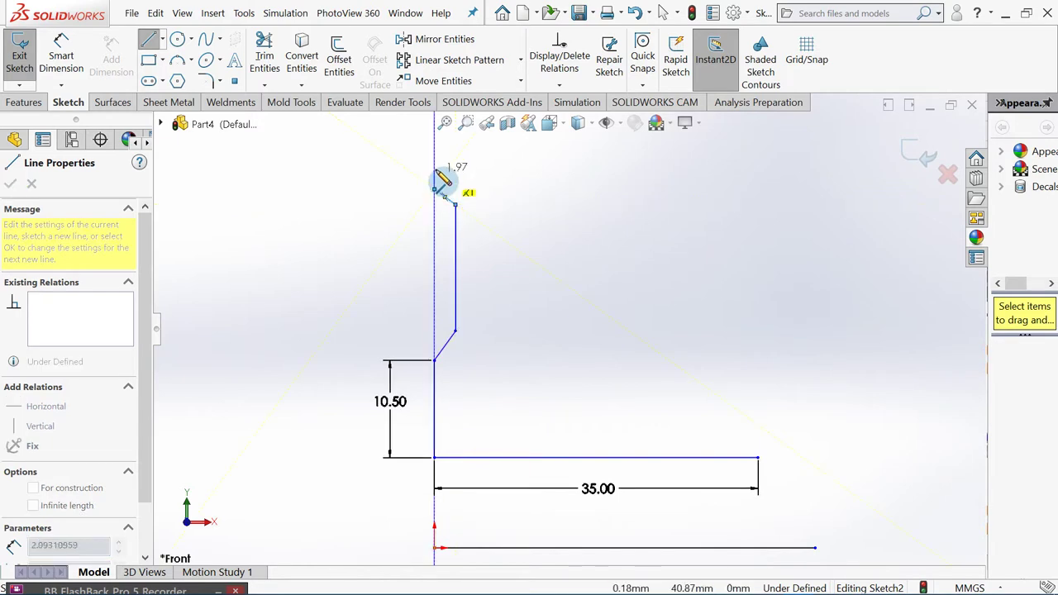
Continue the profile with the vertical rim side, its short horizontal top edge and a flat-bottomed V-groove whose right flank is about 5.9 mm long
key("z")
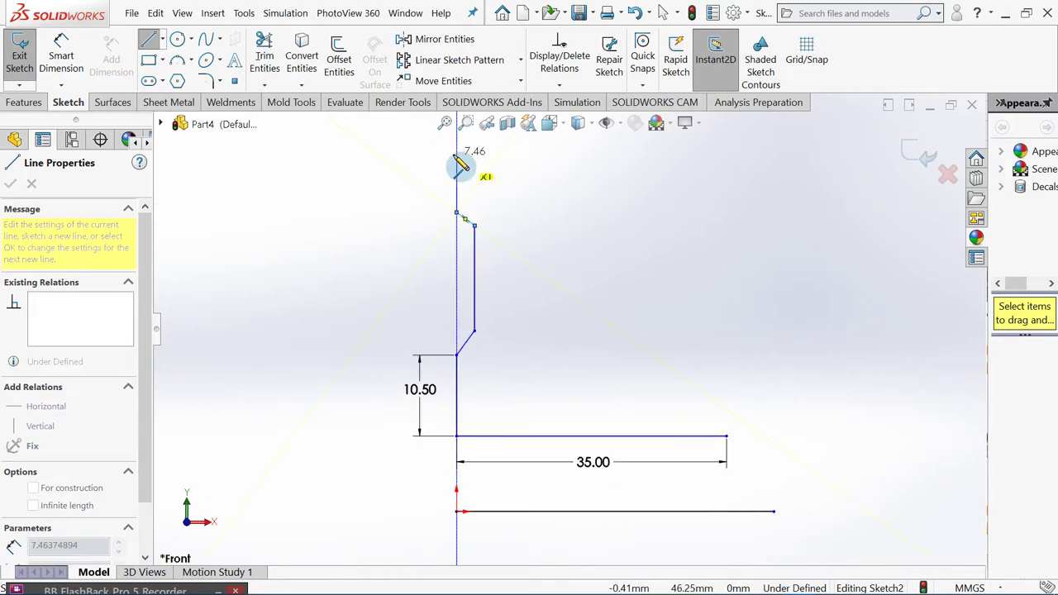
left_click(457, 150)
left_click(479, 149)
left_click(499, 192)
left_click(521, 149)
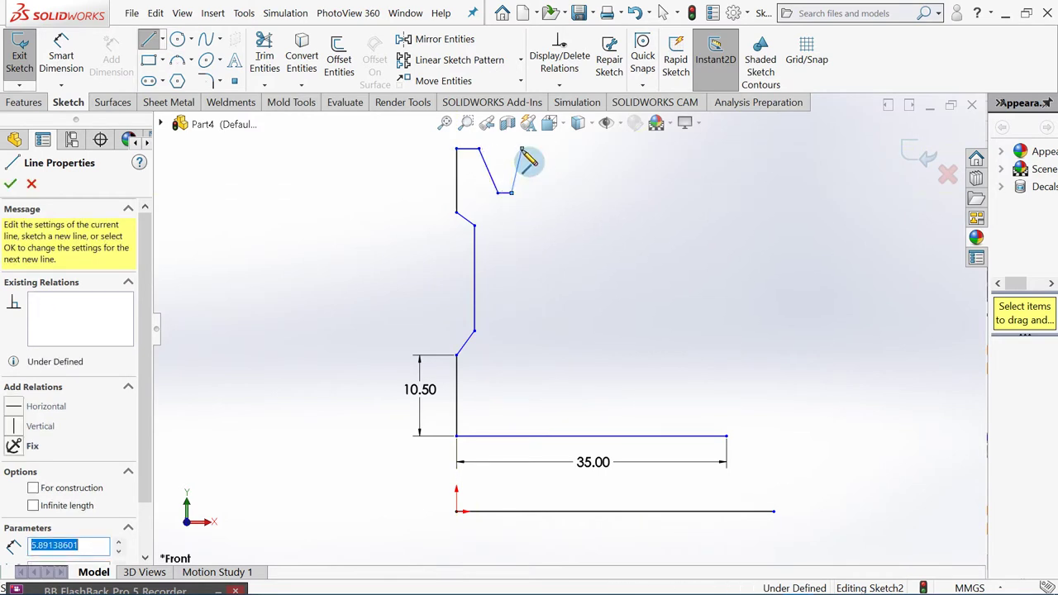
key("Escape")
key("Escape")
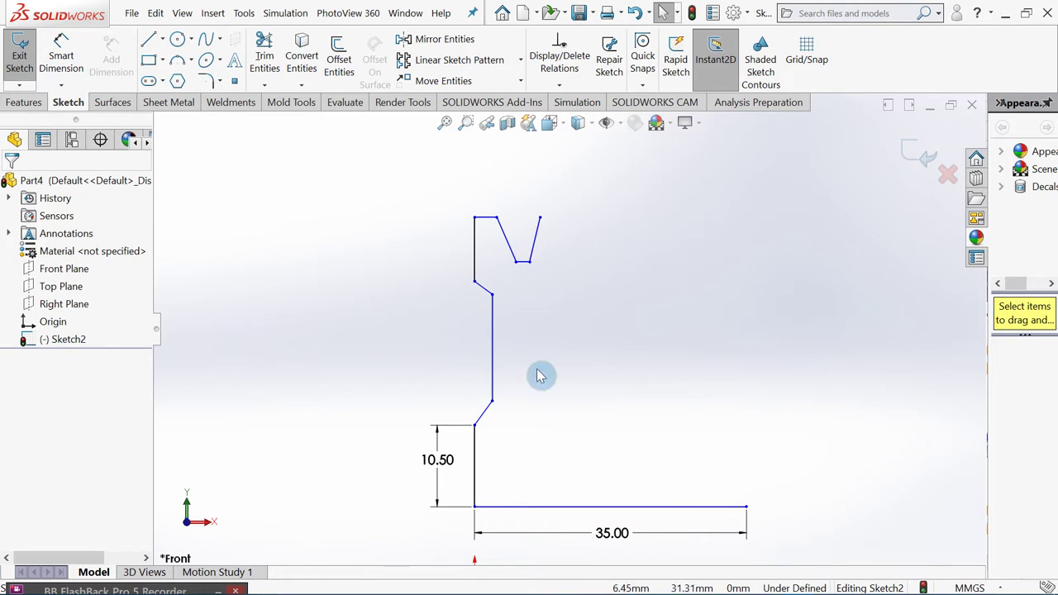
Check the pulley drawing and dimension the rim's top edge from the horizontal line through the origin at 125/2 mm
left_click(766, 584)
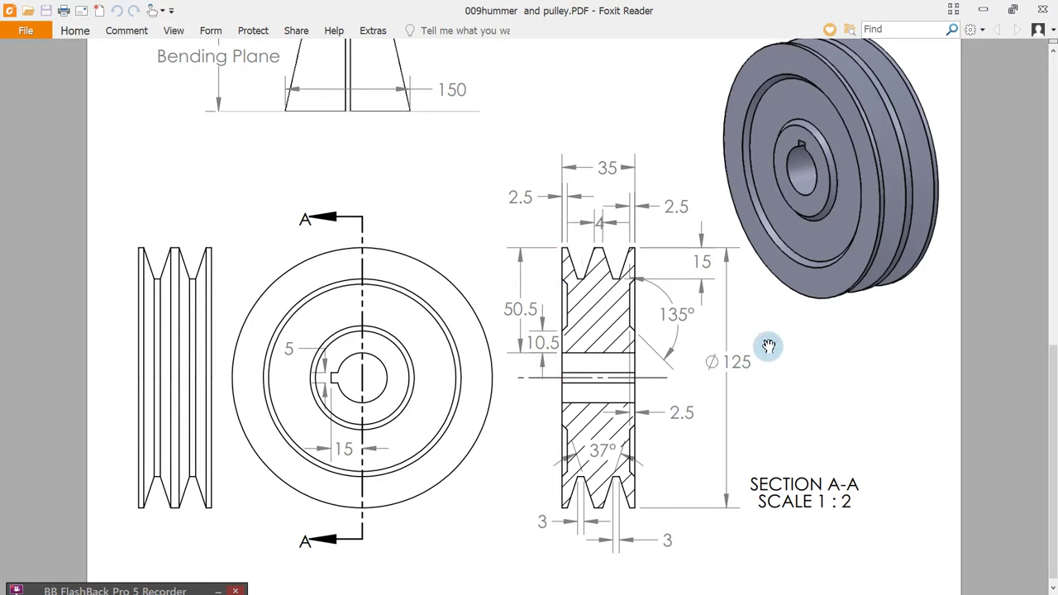
left_click(983, 10)
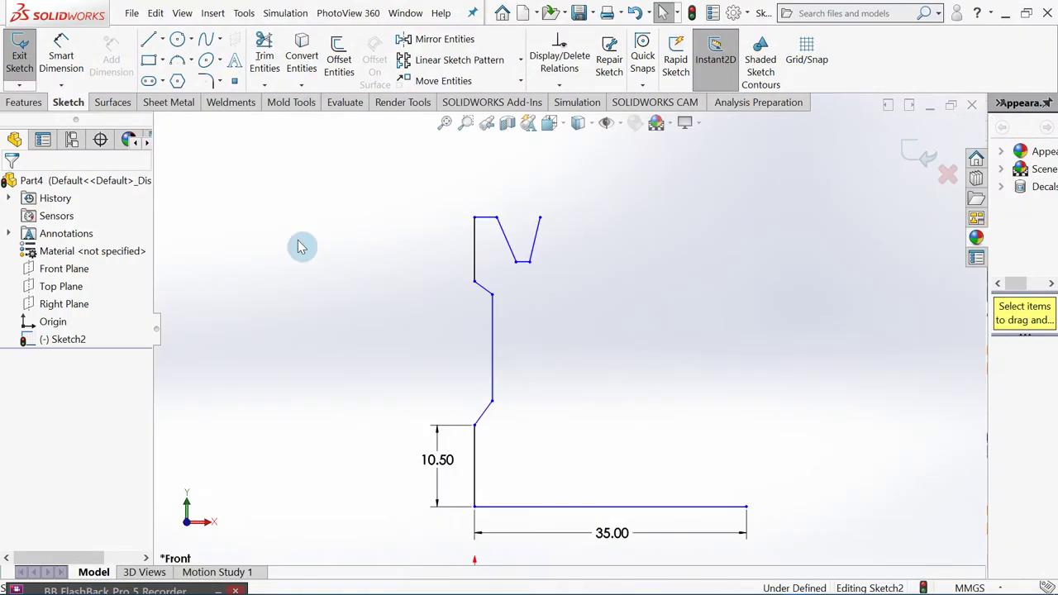
left_click(84, 58)
key("z")
left_click(558, 503)
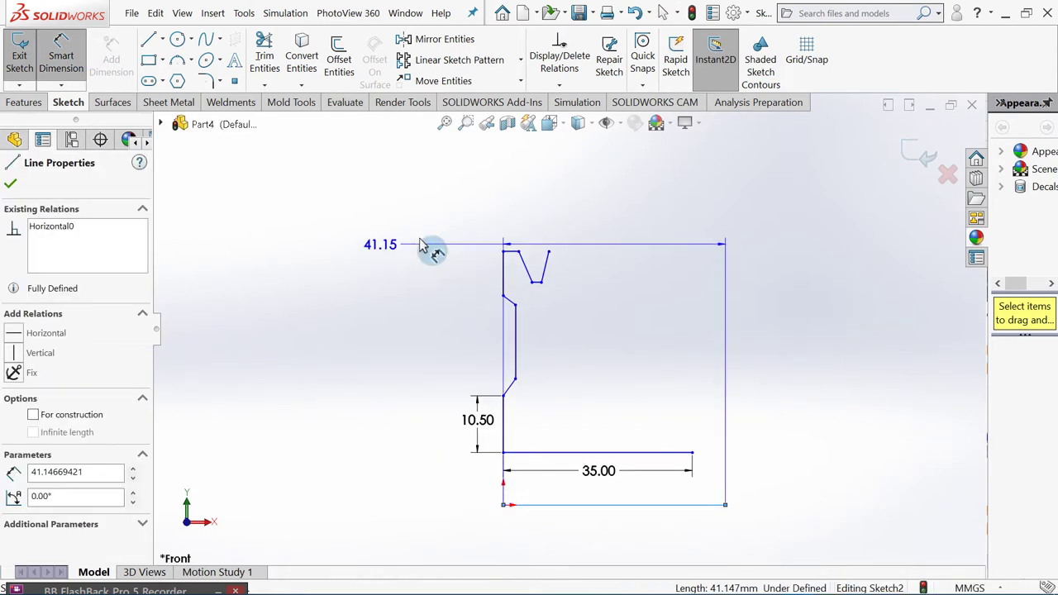
left_click(510, 252)
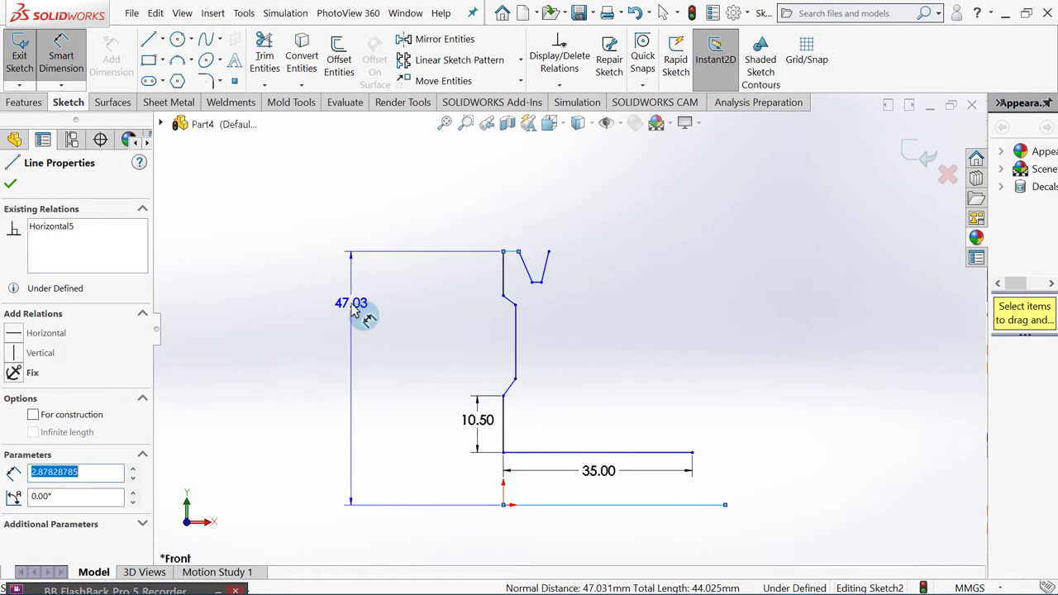
left_click(355, 308)
type("125")
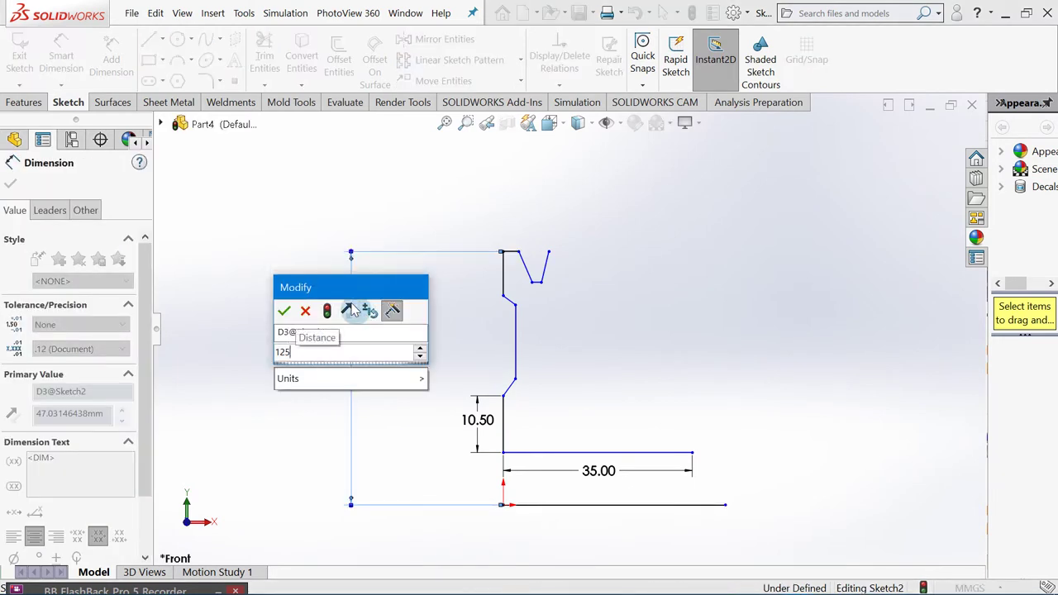
type("/2")
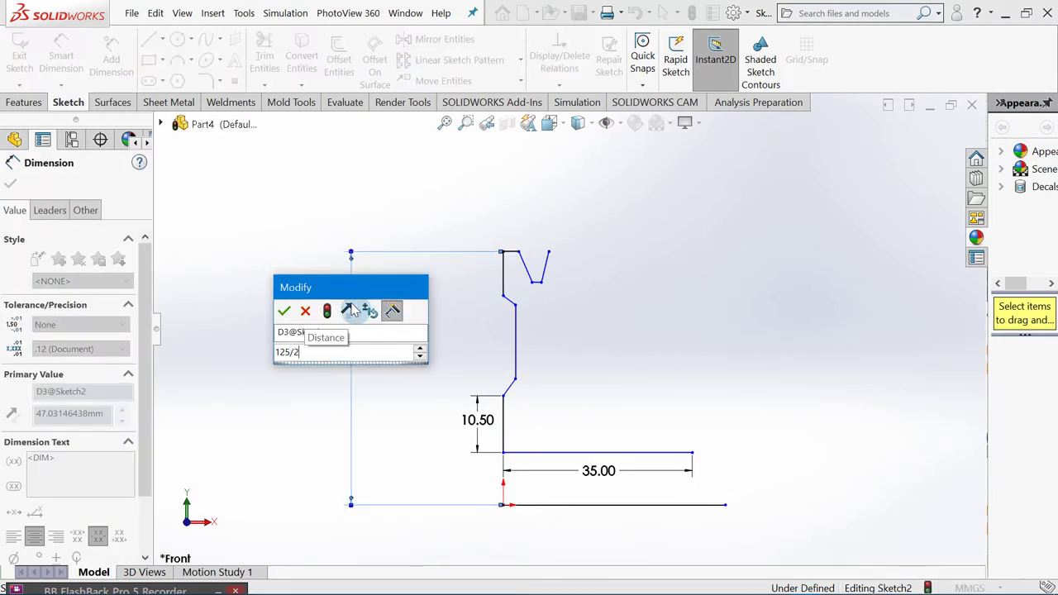
key("Return")
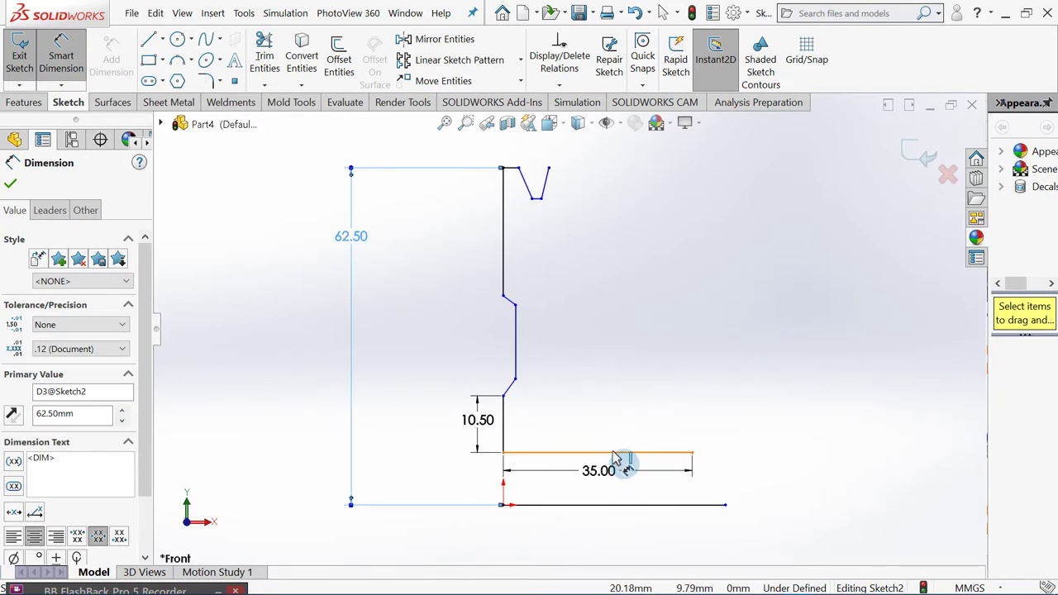
Dimension the vertical distance between the 35 mm line and the rim's top edge to 50.5 mm
left_click_drag(616, 459, 521, 169, "ctrl")
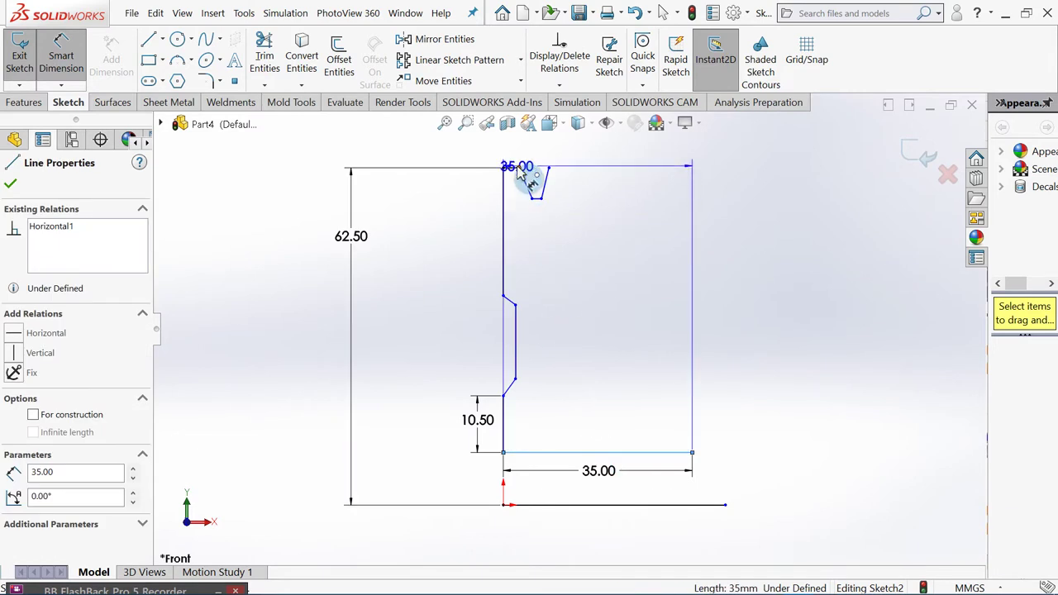
left_click(519, 168)
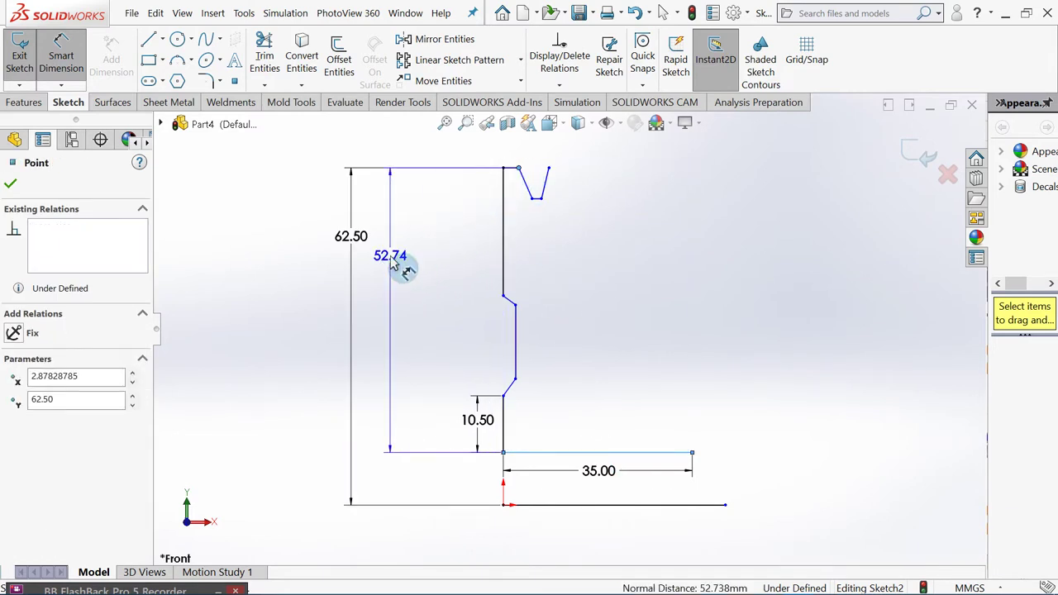
left_click(393, 260)
type("50.5")
key("Return")
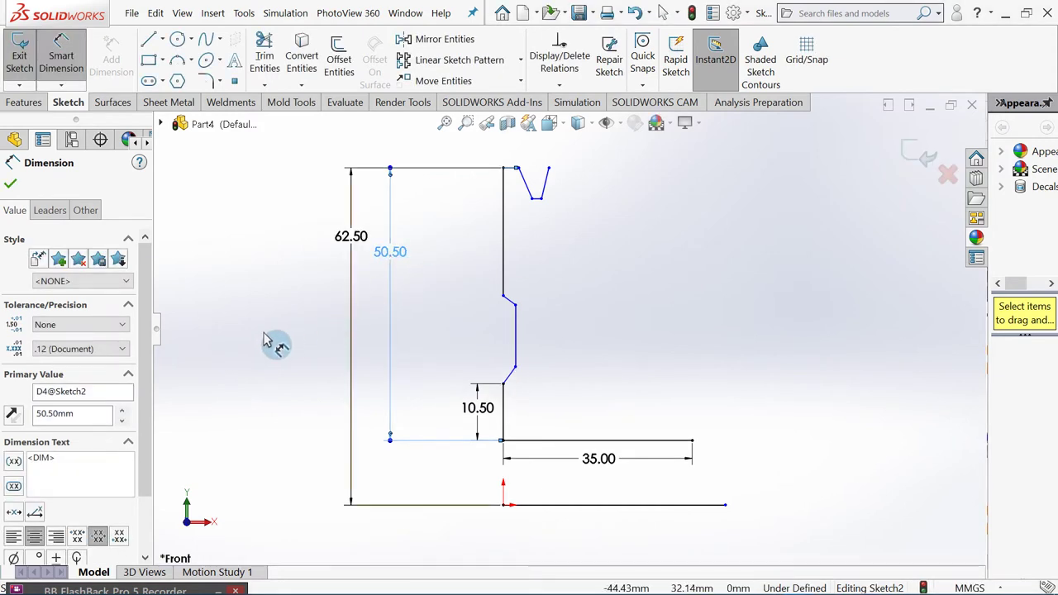
left_click(266, 340)
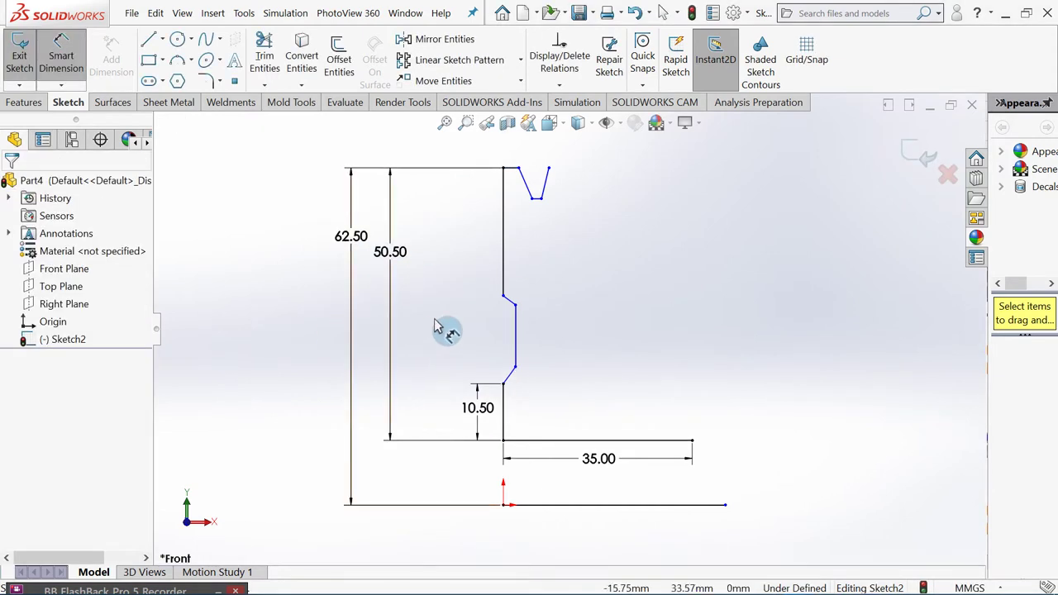
Dimension the vertical rim side above the side recess to 15 mm
left_click(506, 258)
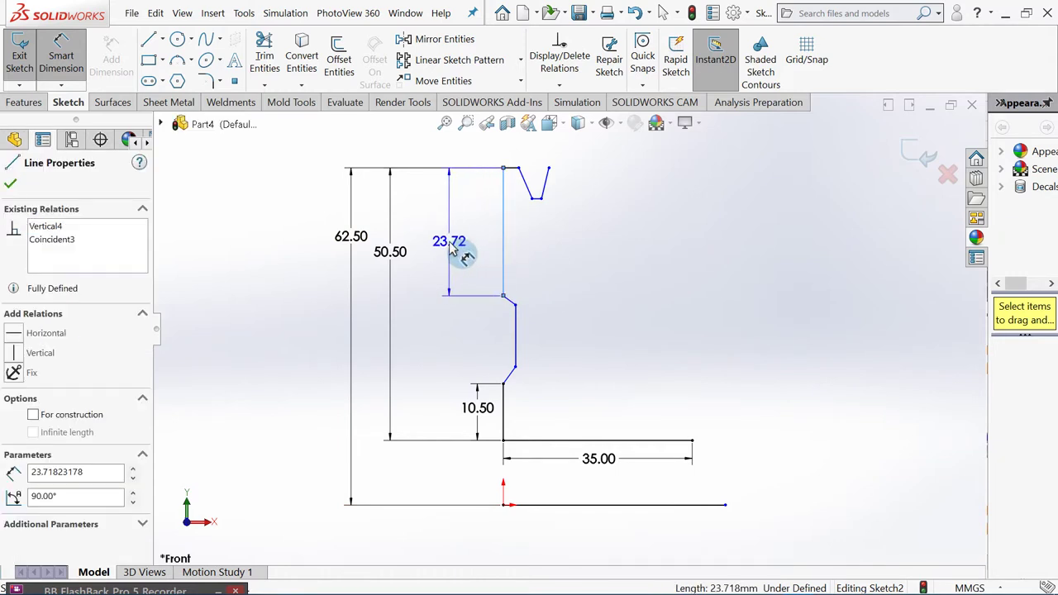
left_click(447, 246)
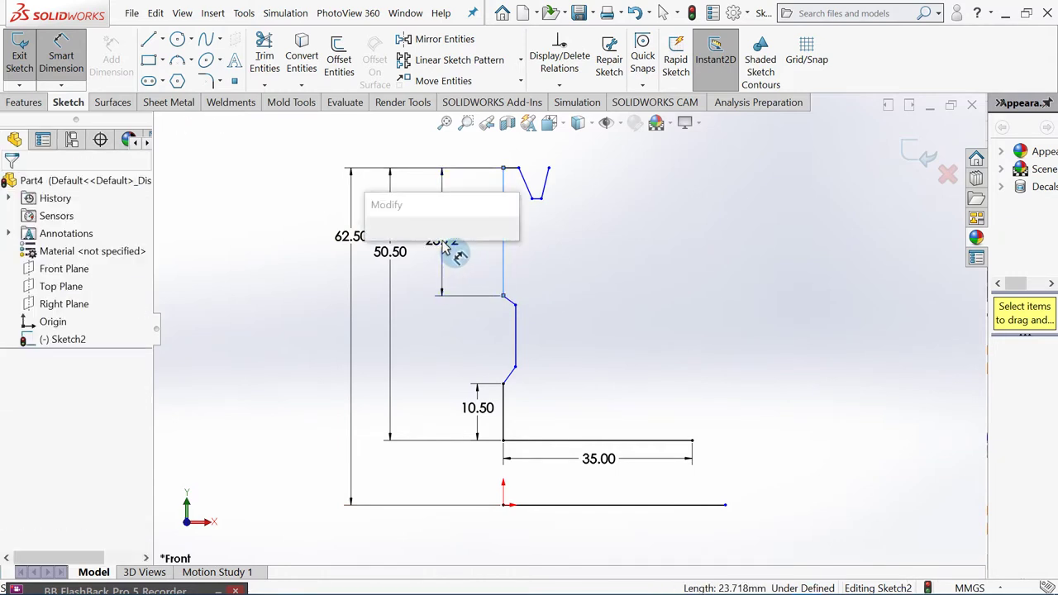
type("15")
key("Return")
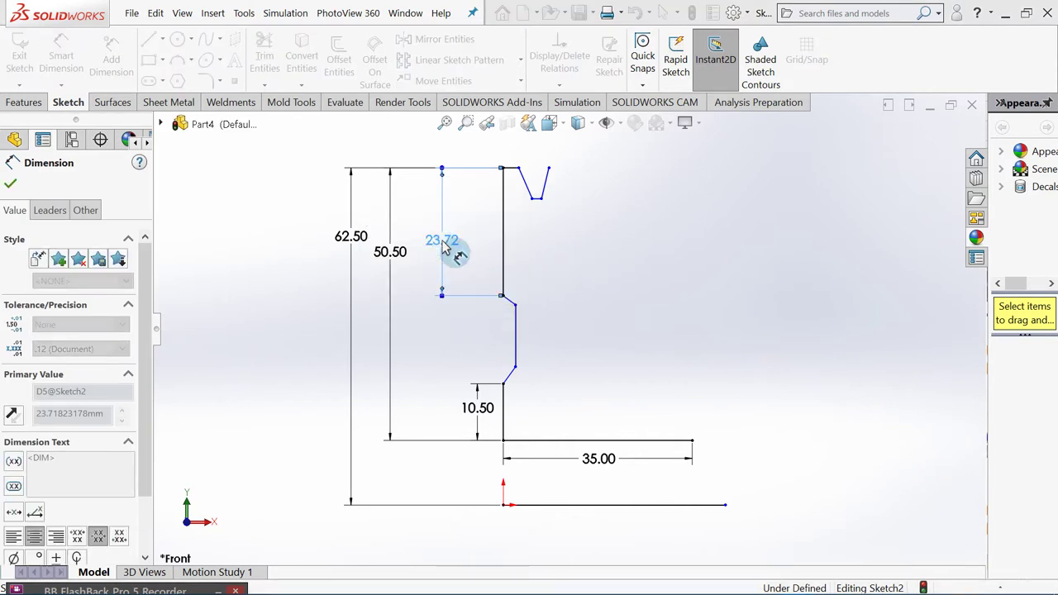
left_click(285, 256)
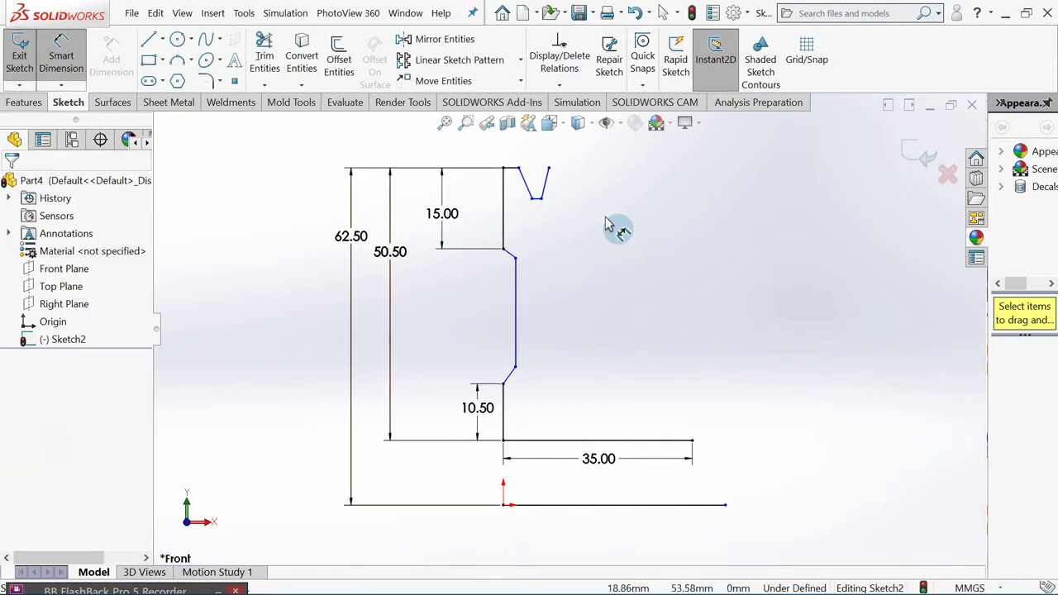
Dimension the short horizontal top edge of the rim to 2.5 mm
scroll(619, 229, "down", 2)
scroll(483, 190, "up", 1)
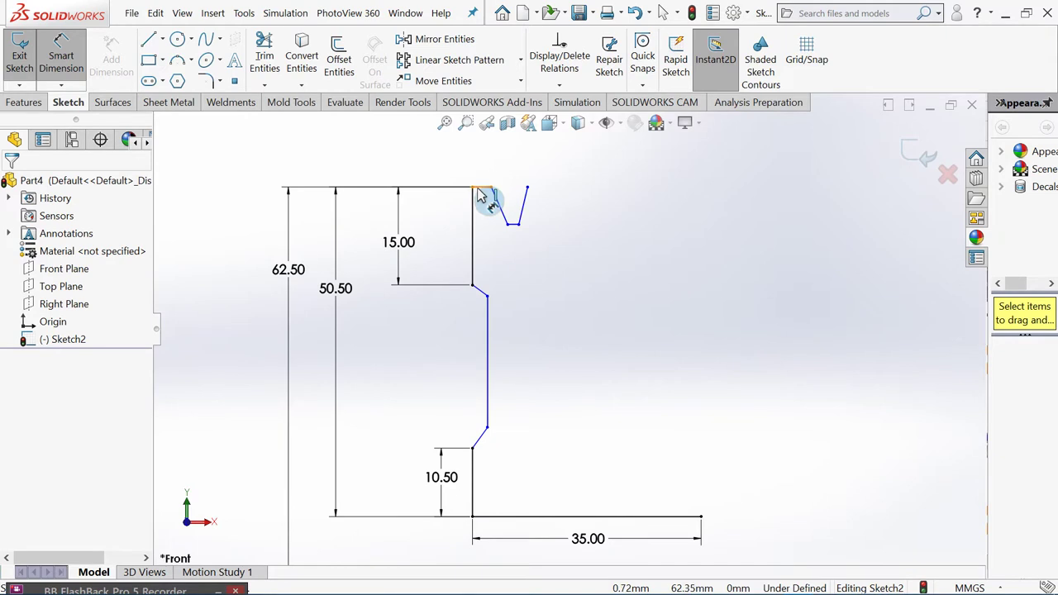
left_click(478, 189)
left_click(486, 162)
type("2.5")
key("Return")
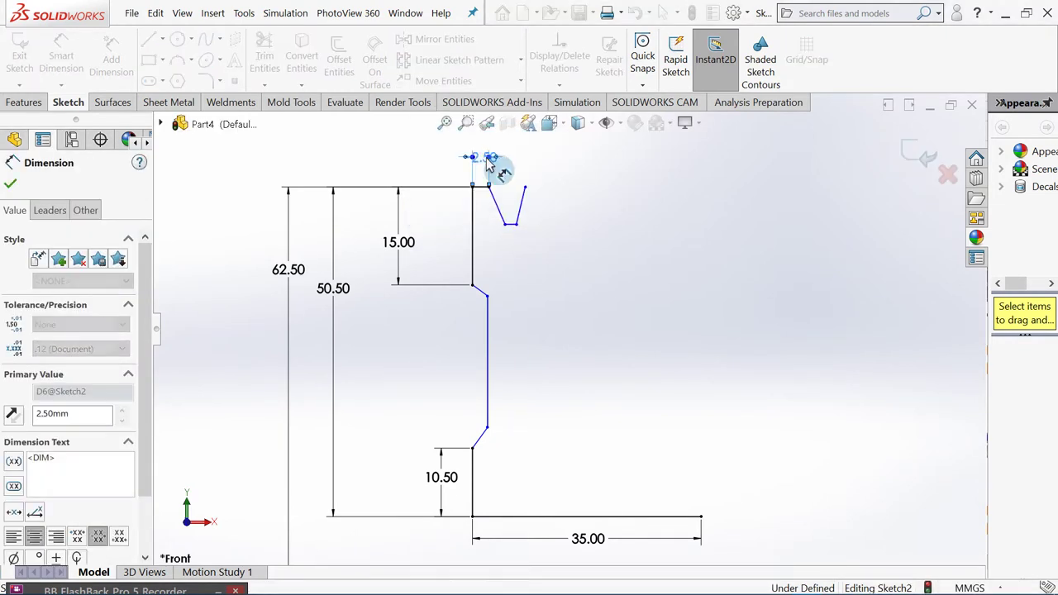
Check the groove depth in the pulley drawing and dimension the V-groove's flat bottom 15 mm below the rim's top edge
scroll(488, 223, "up", 1)
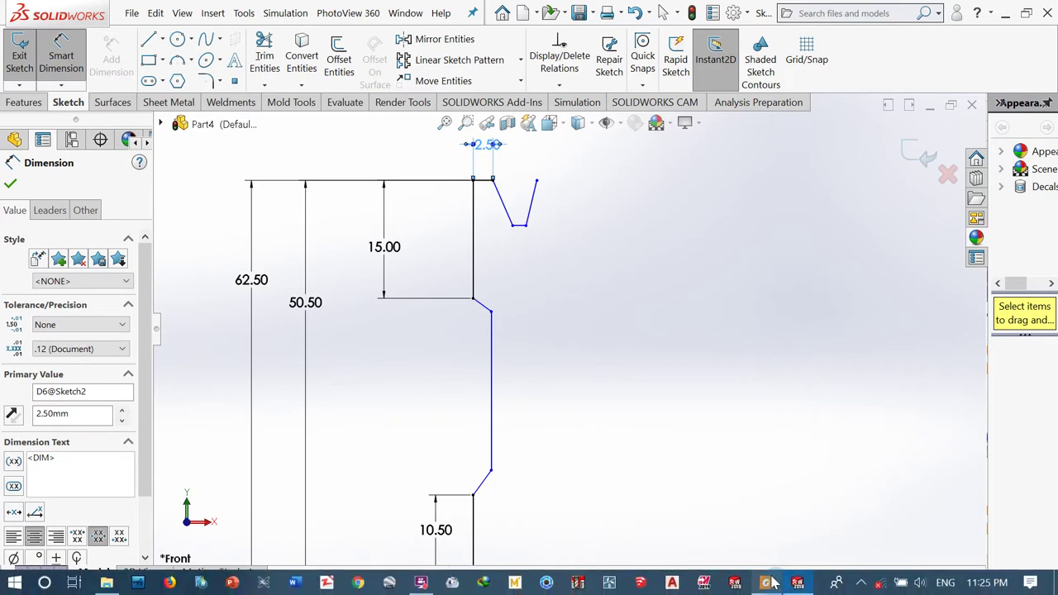
left_click(421, 585)
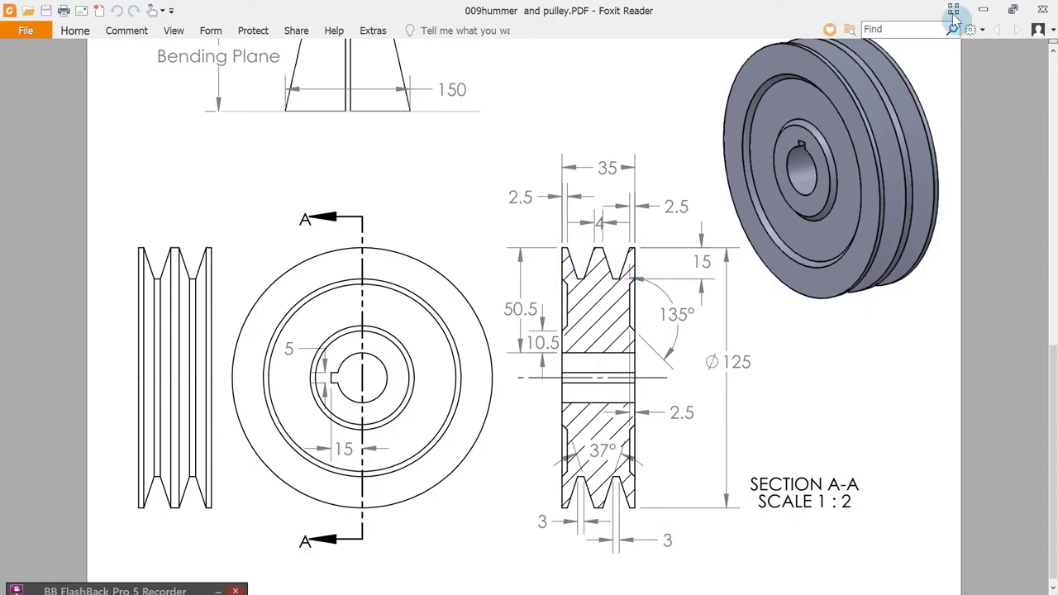
left_click(983, 9)
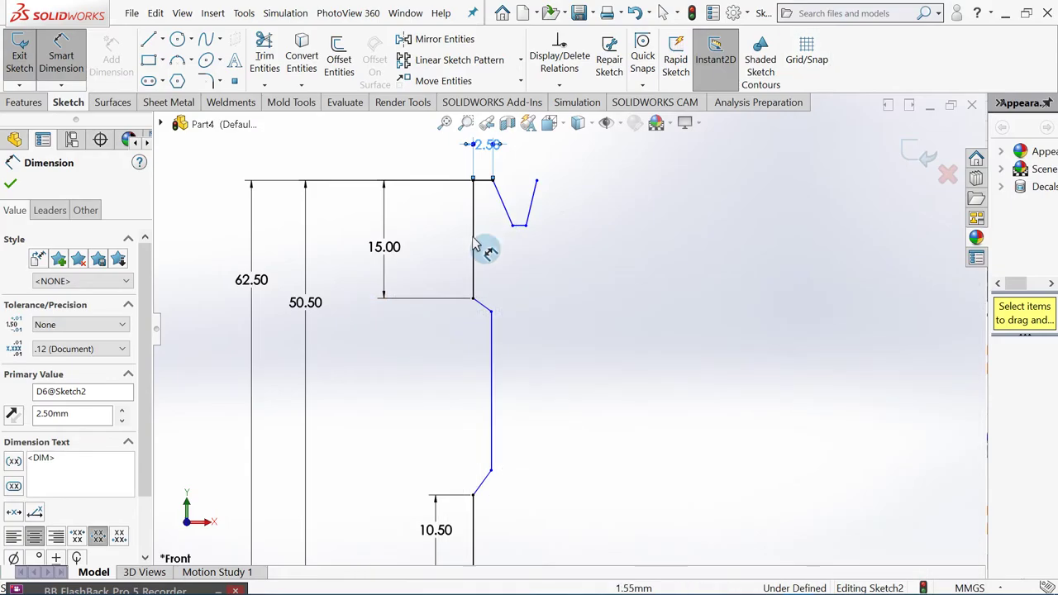
left_click(488, 182)
left_click(520, 224)
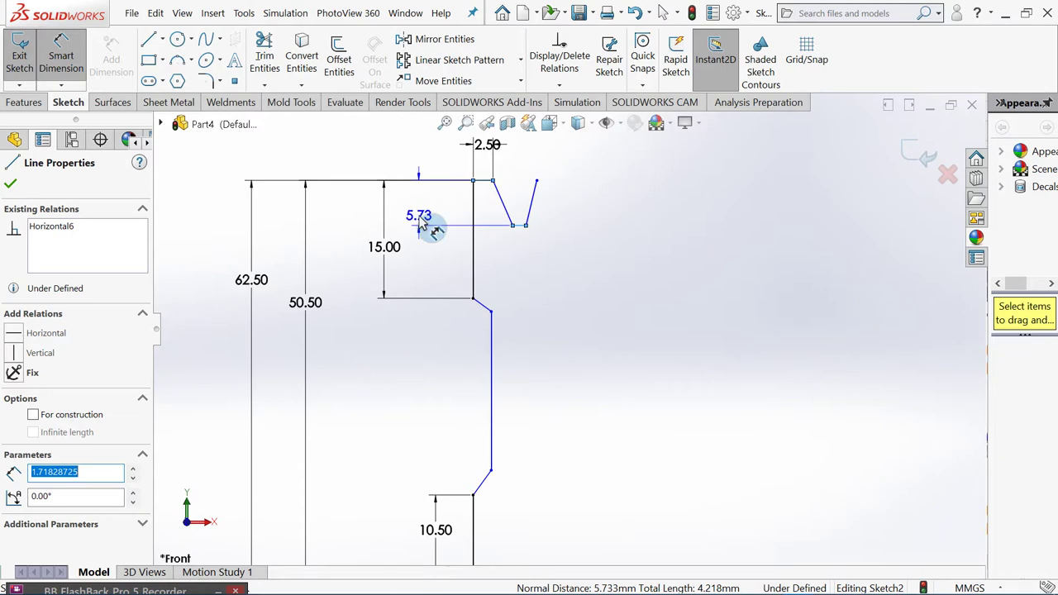
left_click(423, 220)
type("1")
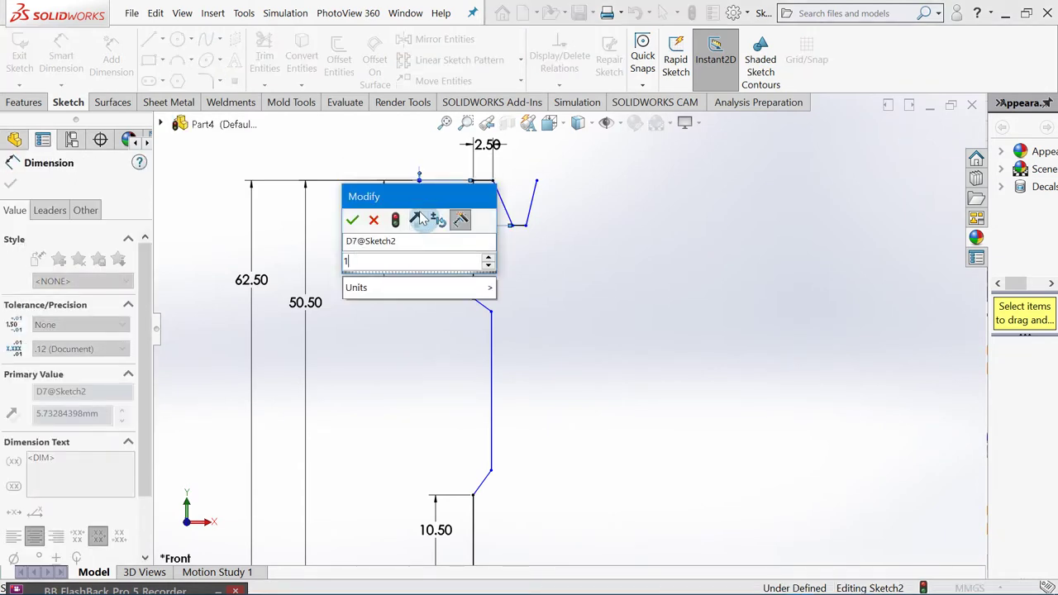
type("5")
key("Return")
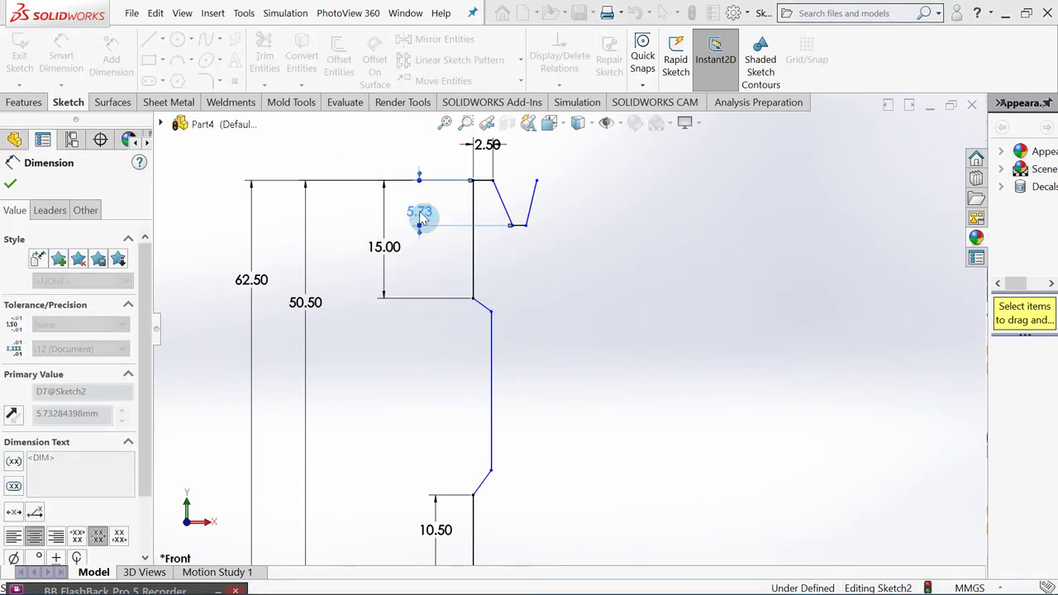
Check the groove bottom width in the pulley drawing and dimension the V-groove's flat bottom to 3 mm
scroll(582, 269, "up", 1)
scroll(559, 276, "up", 1)
scroll(534, 342, "up", 1)
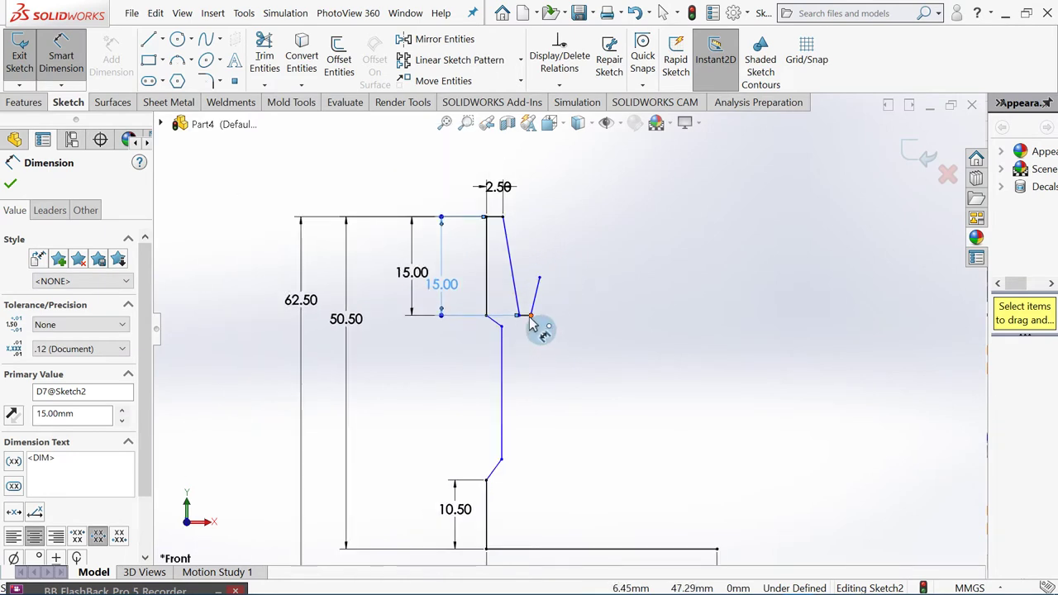
left_click(529, 322)
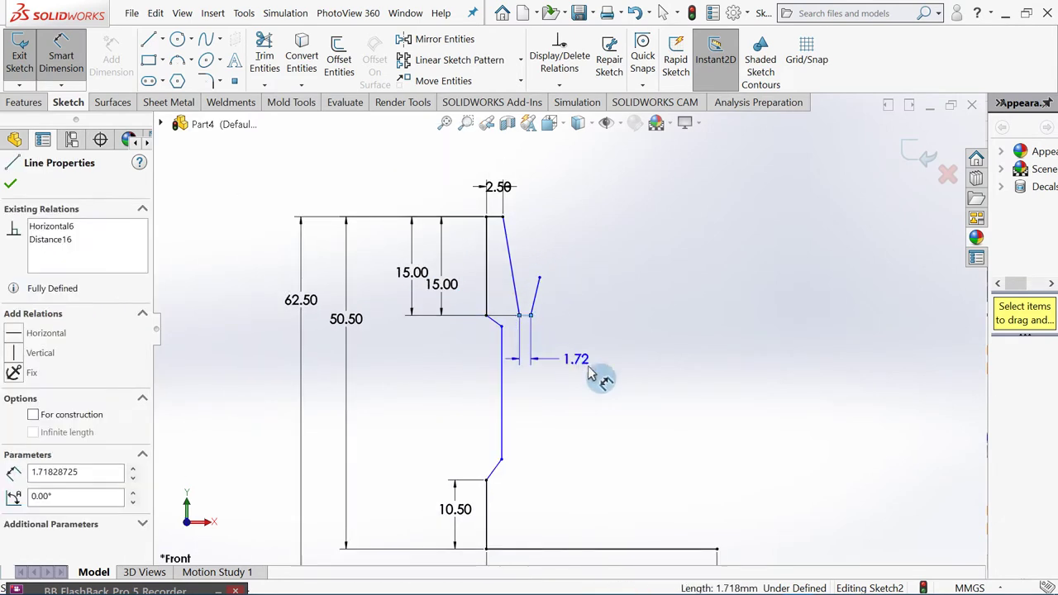
left_click(768, 585)
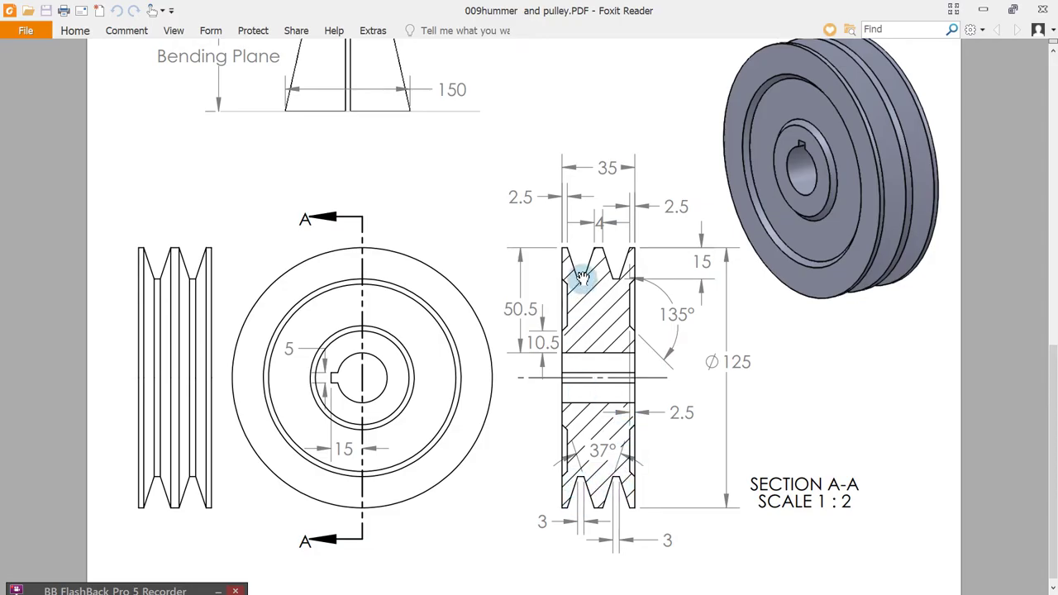
left_click(983, 9)
left_click(537, 338)
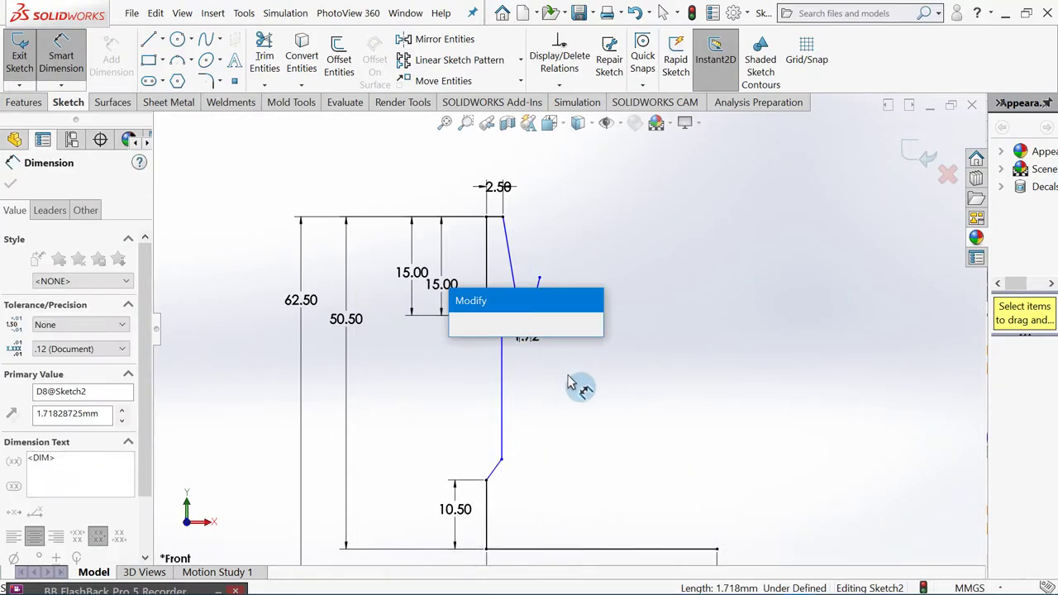
type("3")
key("Return")
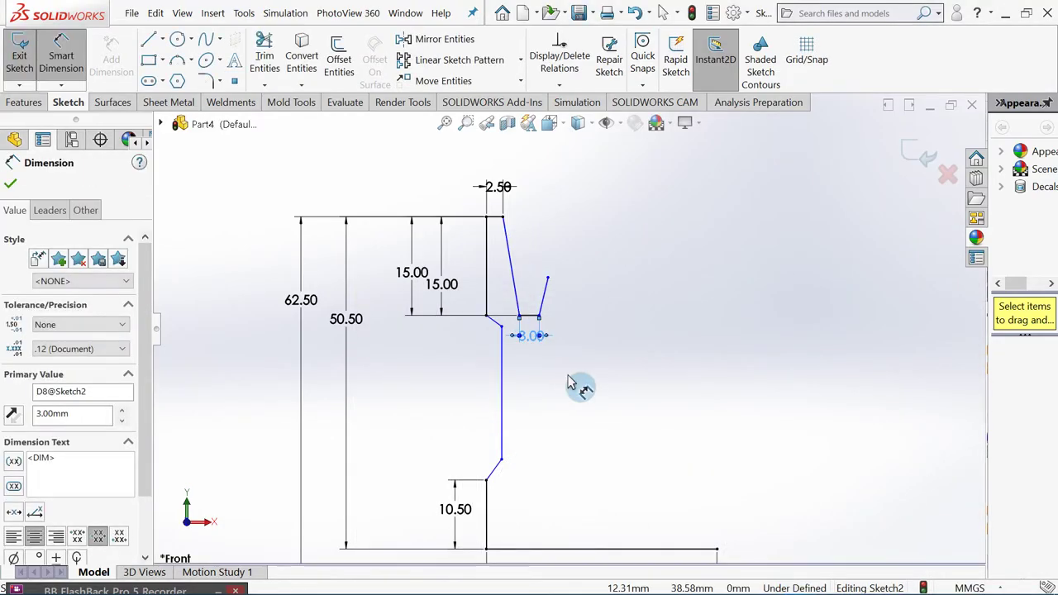
left_click(593, 387)
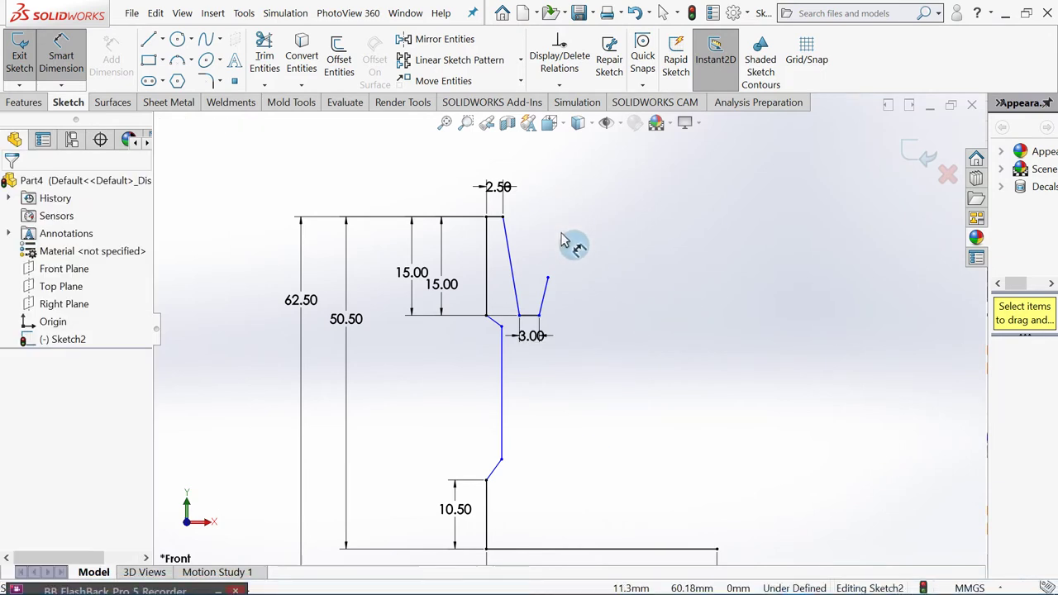
Close the Auto-recover warning and extend the V-groove's right flank up level with the rim's top edge
scroll(588, 324, "up", 2)
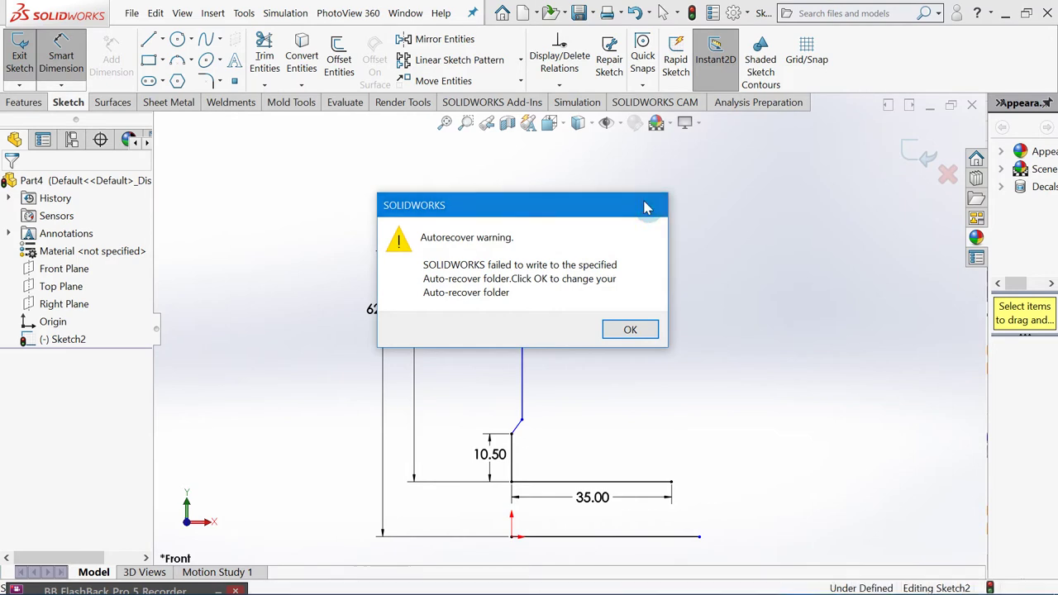
left_click(652, 205)
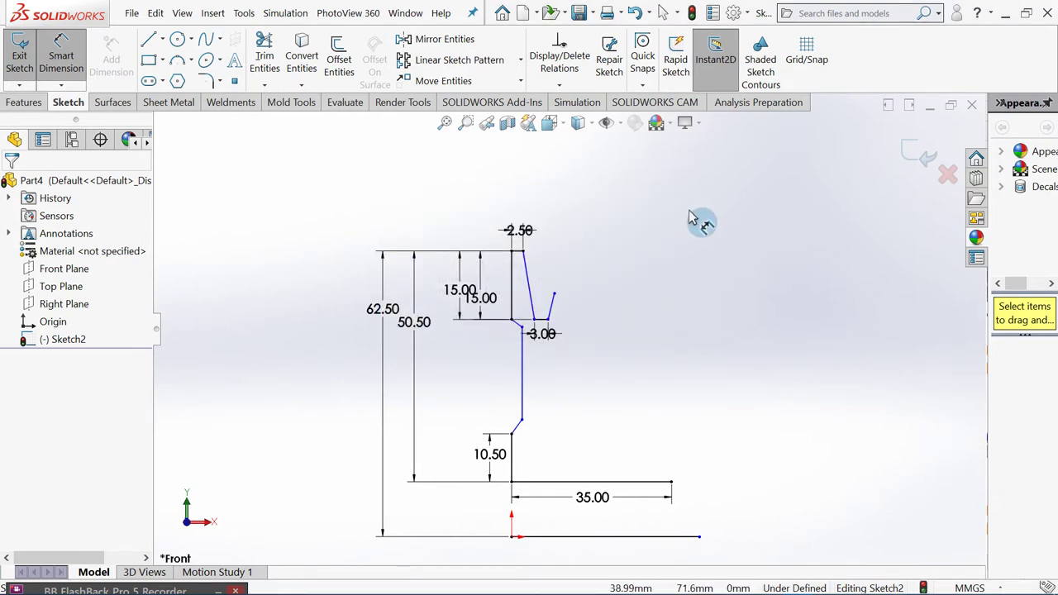
key("Escape")
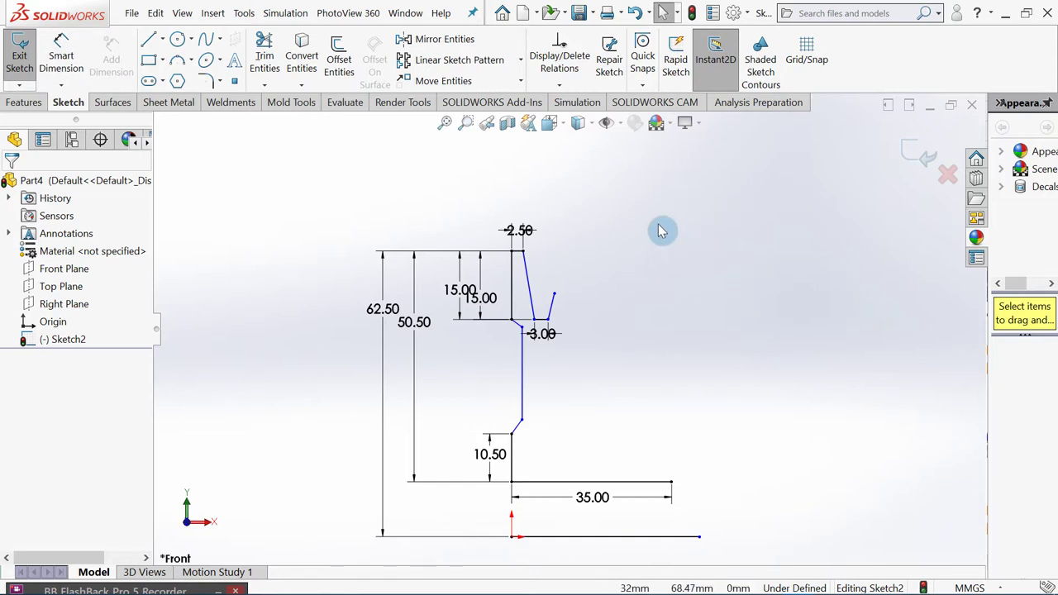
left_click(556, 299)
mouse_move(559, 293)
left_mouse_down()
mouse_move(555, 256)
mouse_move(568, 259)
left_mouse_up()
left_click(604, 294)
scroll(603, 292, "down", 1)
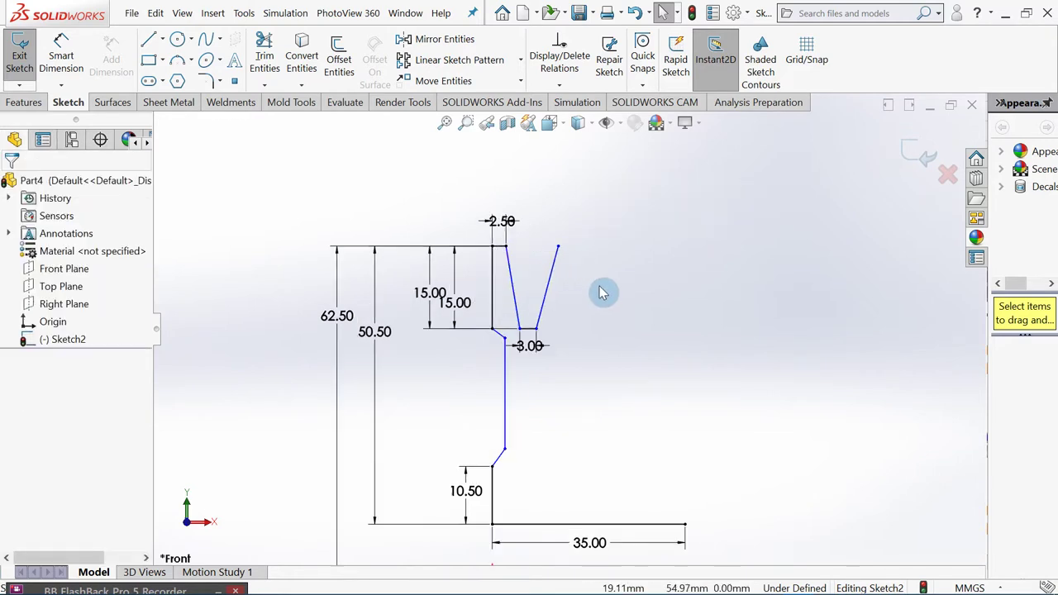
Continue the profile with a middle rib top about 4.8 mm wide, a second V-groove, a far rim top about 5.6 mm wide and a vertical side line
left_click(149, 39)
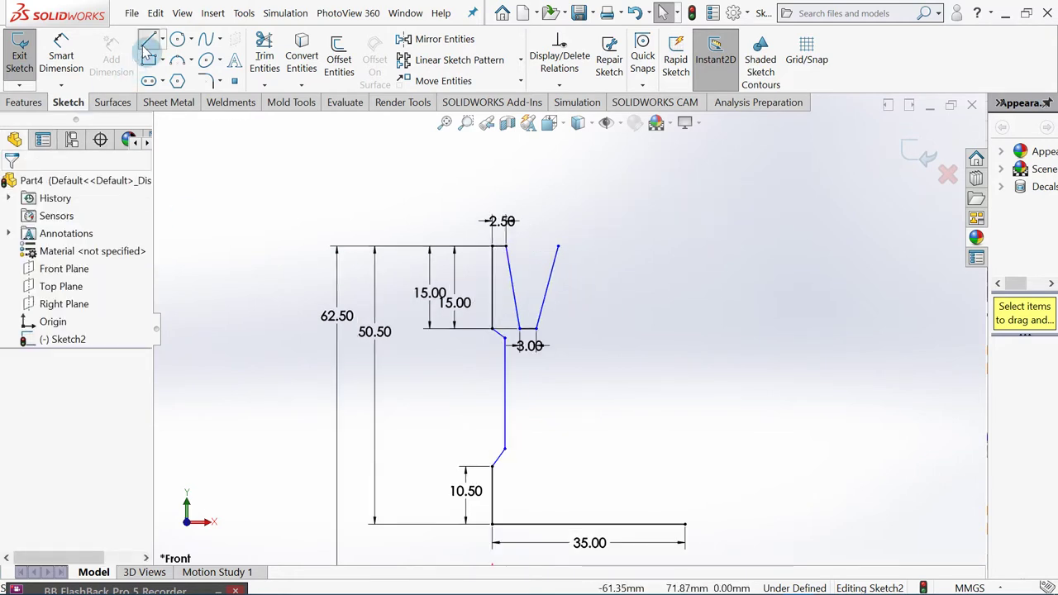
left_click(558, 246)
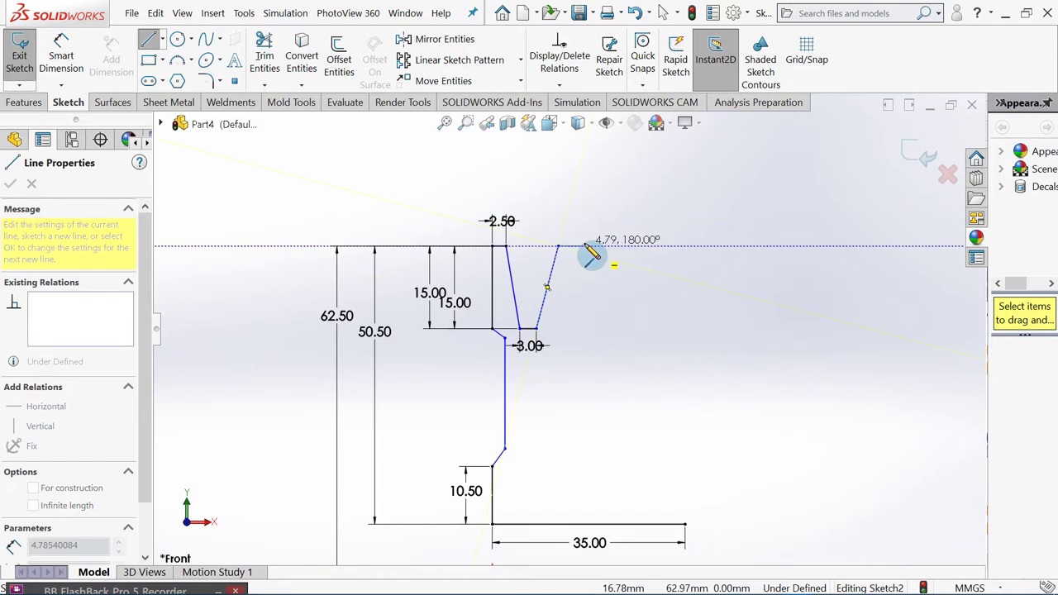
left_click(584, 247)
left_click(602, 328)
left_click(629, 329)
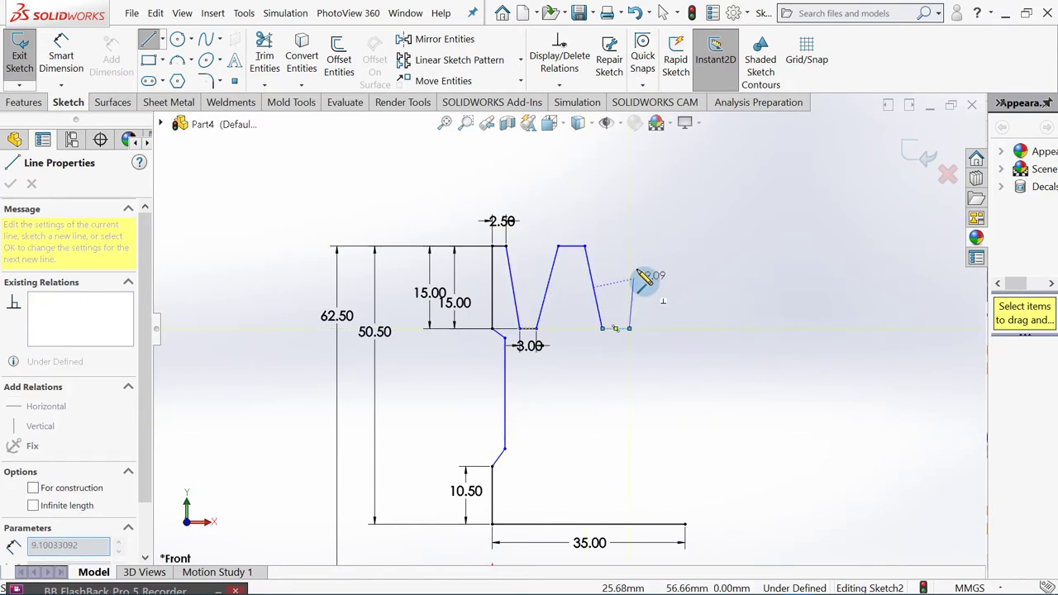
left_click(648, 246)
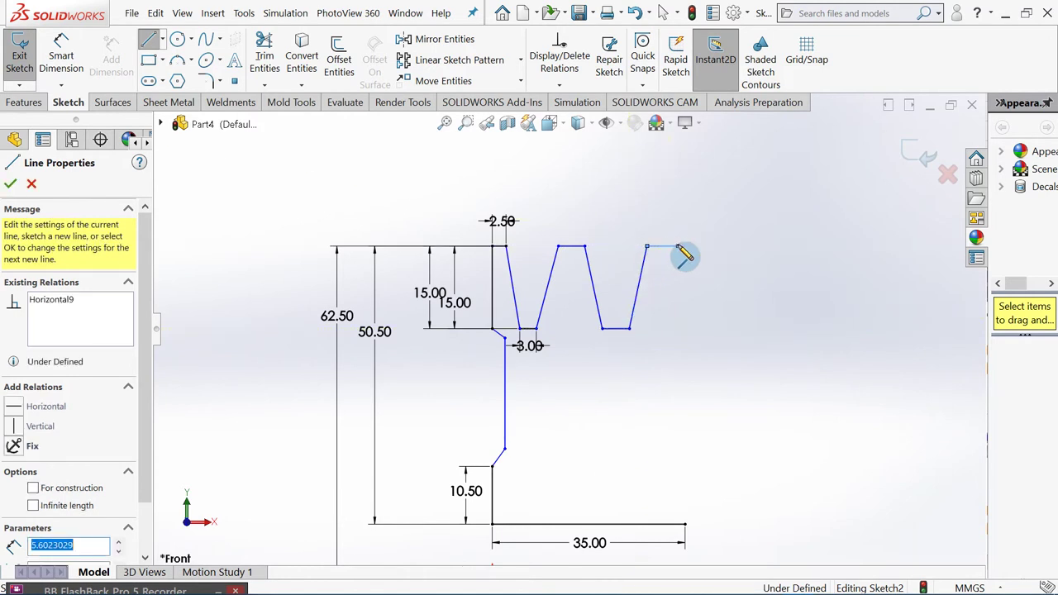
left_click(677, 247)
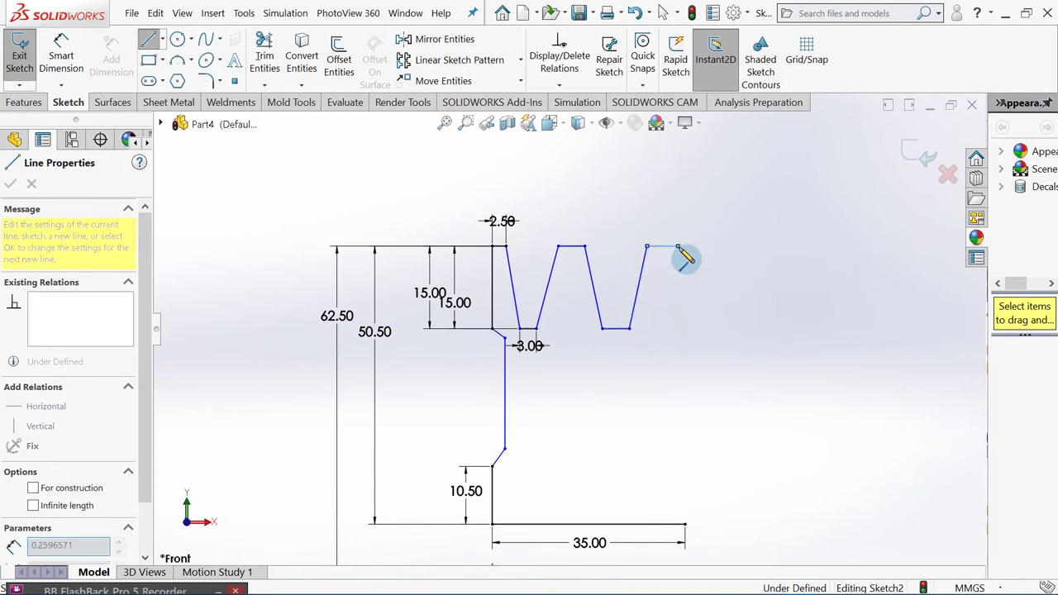
left_click(678, 371)
key("Escape")
scroll(671, 367, "down", 2)
scroll(562, 326, "up", 2)
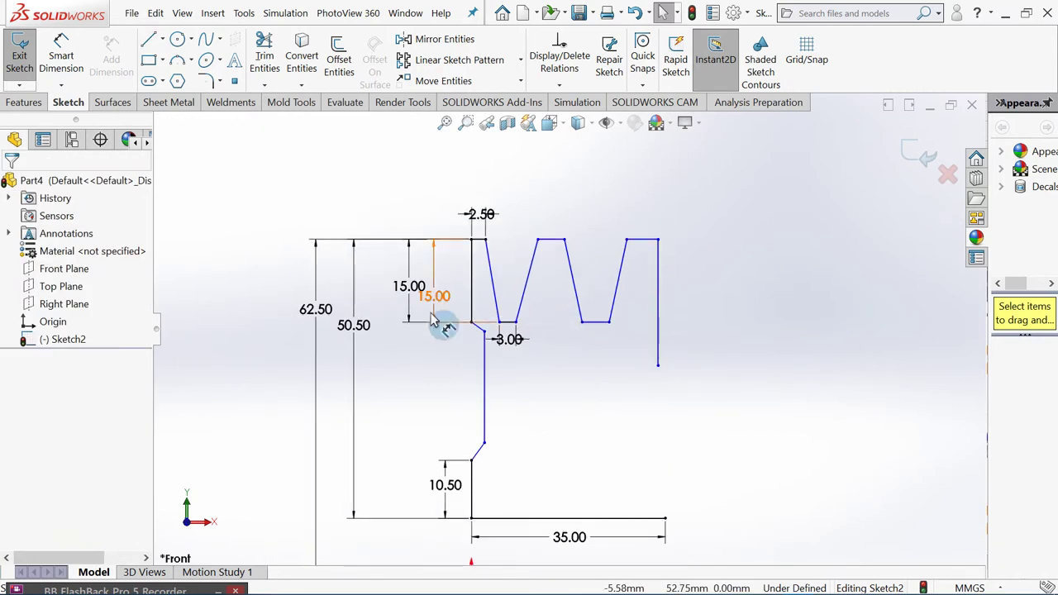
Check the middle rib width in the pulley drawing and dimension the top edge between the two V-grooves to 4 mm
mouse_move(686, 587)
left_click(766, 582)
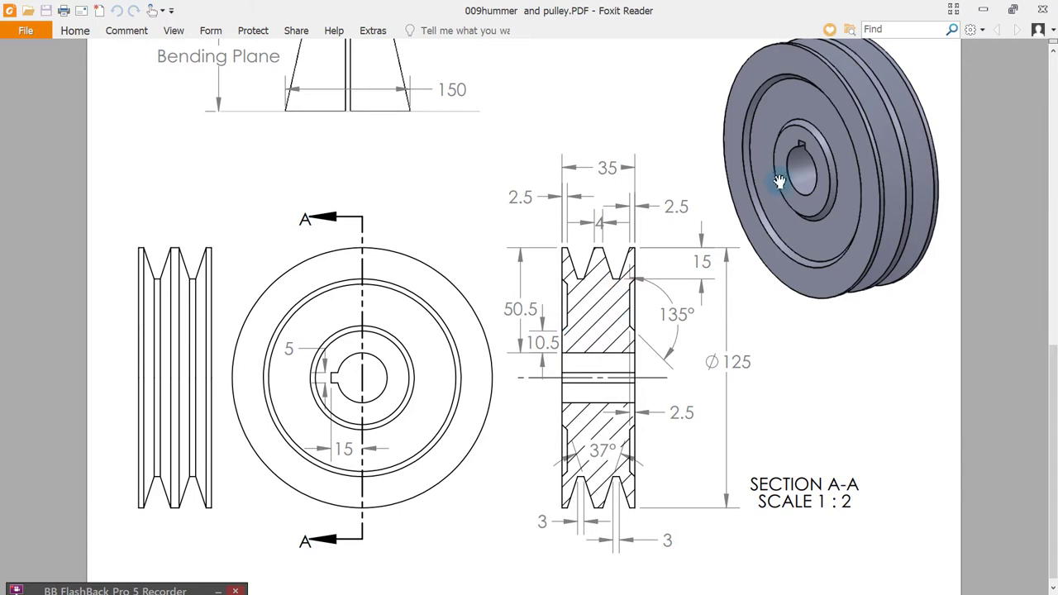
left_click(983, 10)
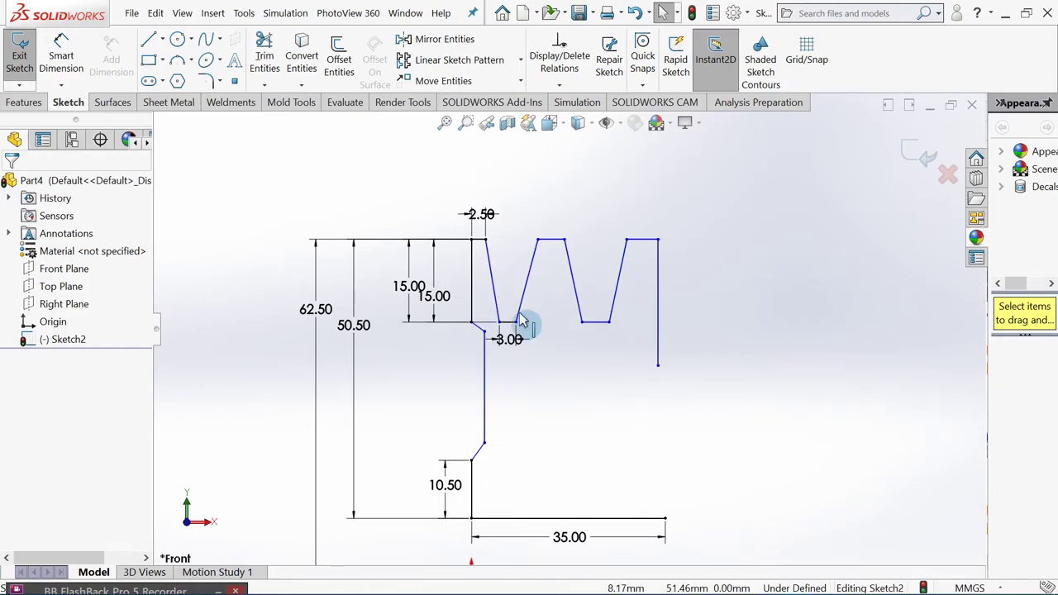
scroll(542, 356, "down", 1)
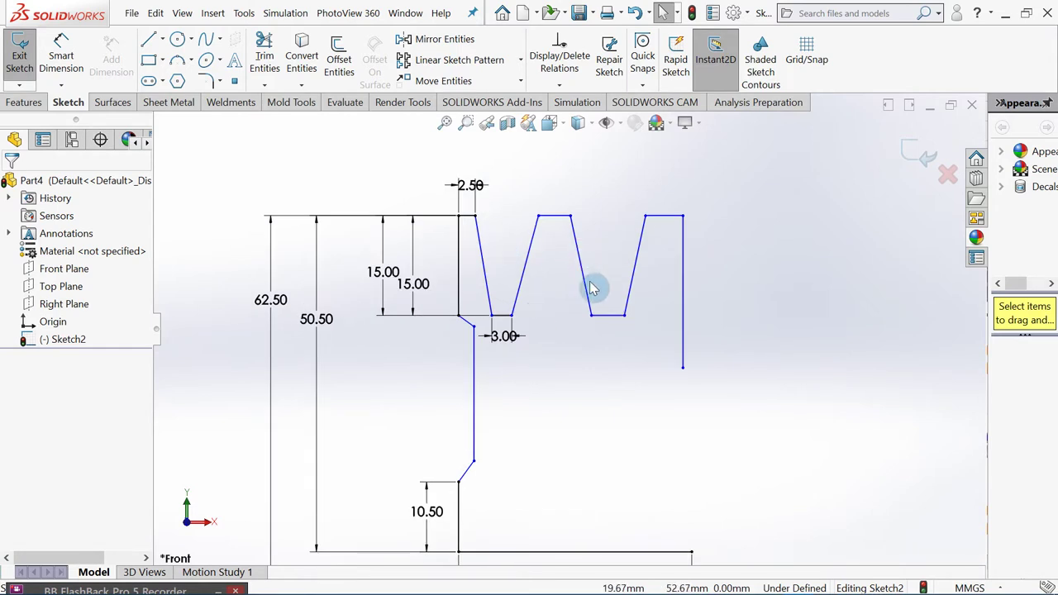
scroll(591, 291, "up", 1)
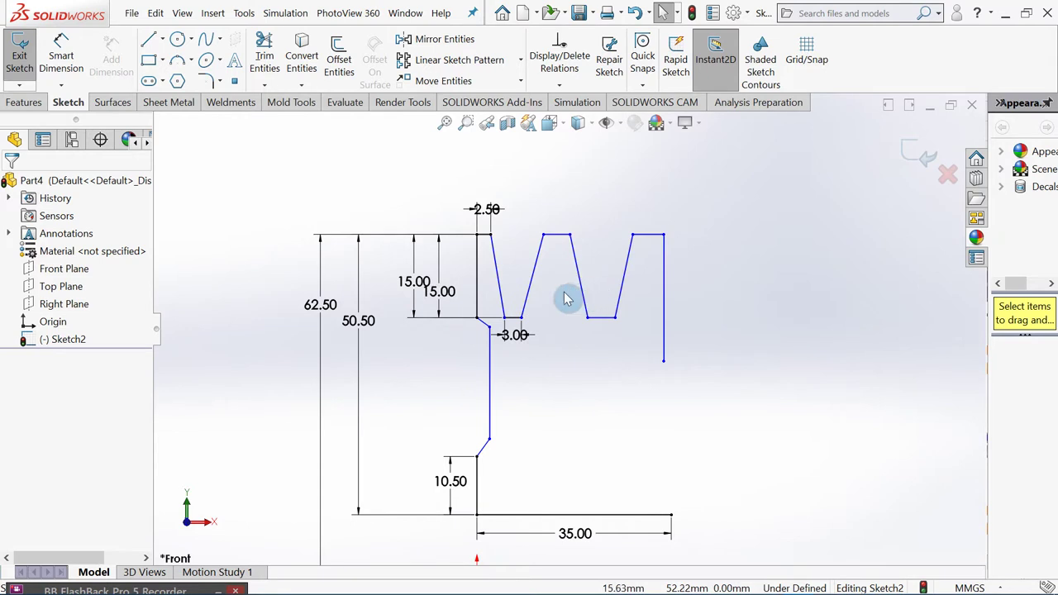
left_click(61, 58)
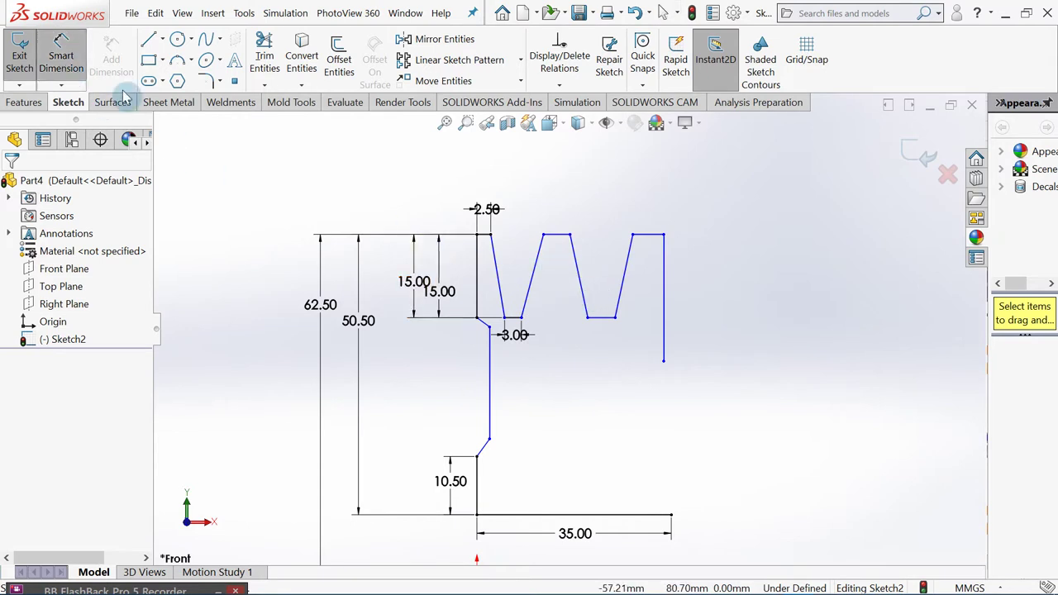
left_click(560, 236)
left_click(555, 213)
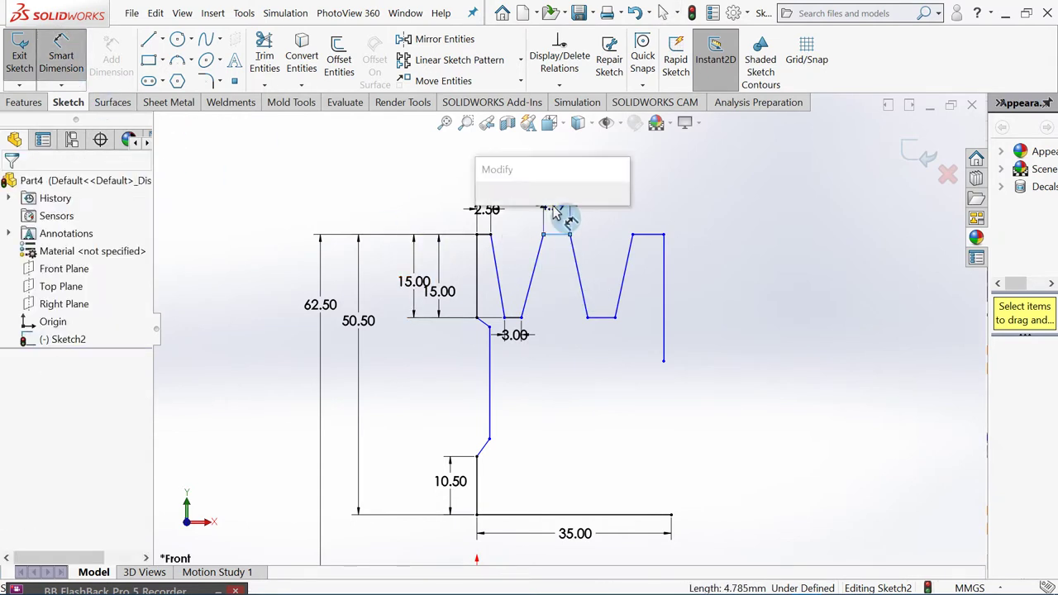
type("4")
key("Return")
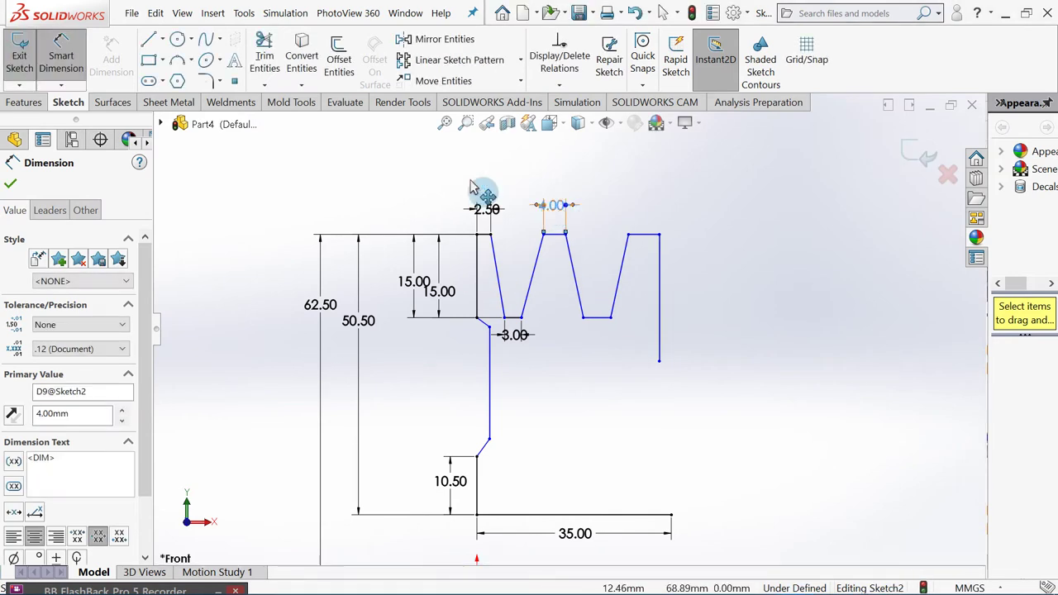
key("Escape")
Add an Equal relation between the flat bottoms of the two V-grooves
scroll(497, 271, "down", 2)
scroll(530, 299, "up", 3)
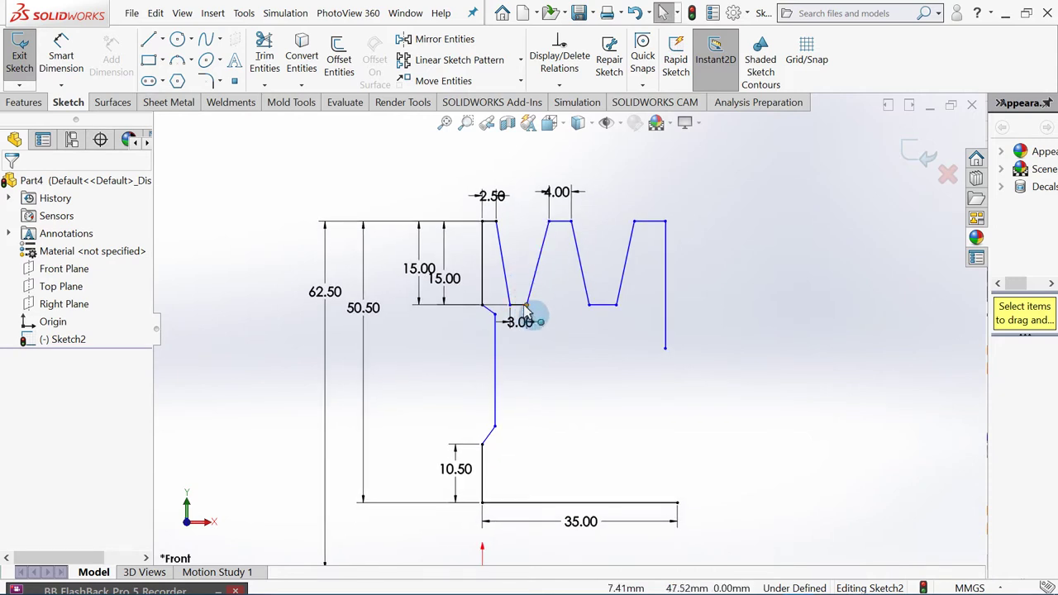
scroll(524, 312, "down", 2)
left_click(523, 310)
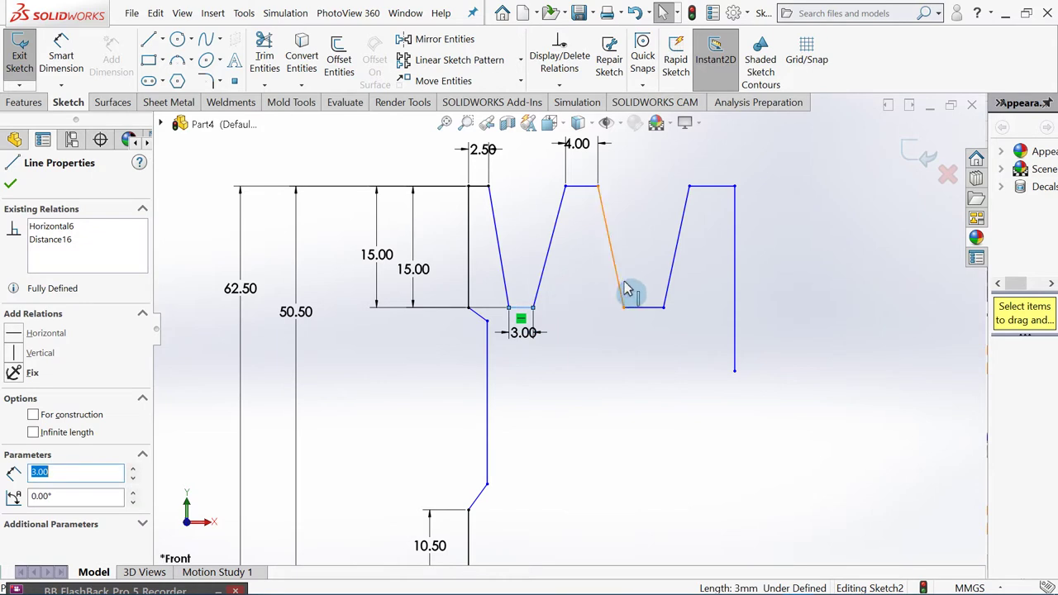
left_click(651, 313, "ctrl")
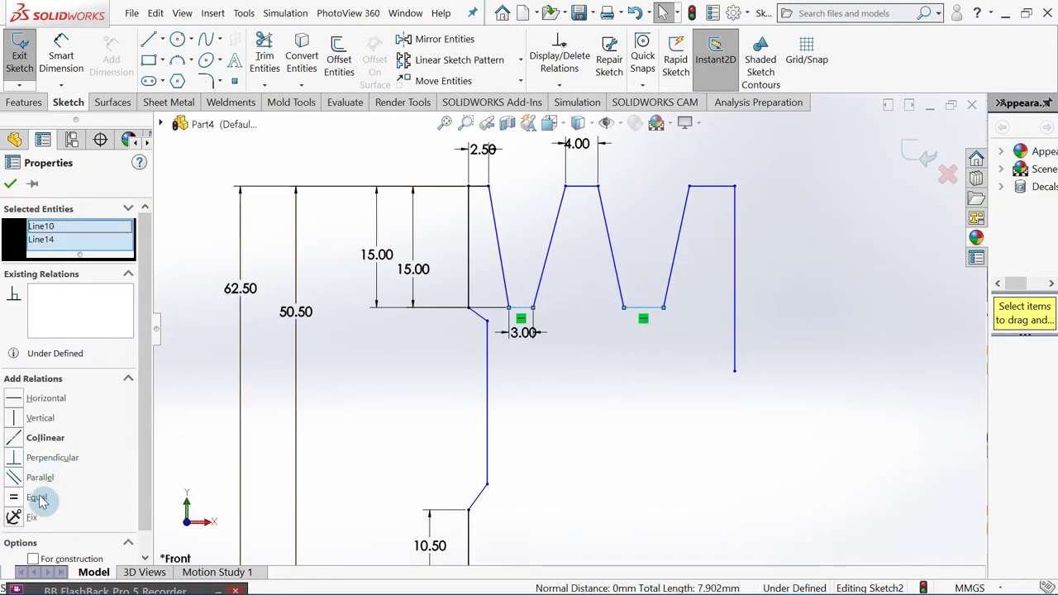
left_click(13, 498)
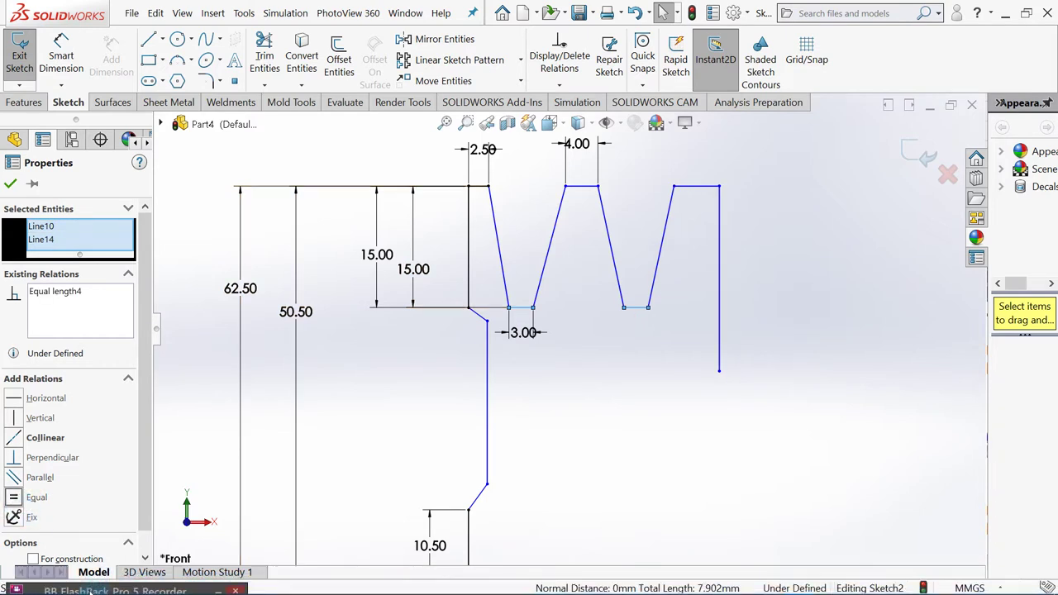
left_click(92, 589)
left_click(117, 562)
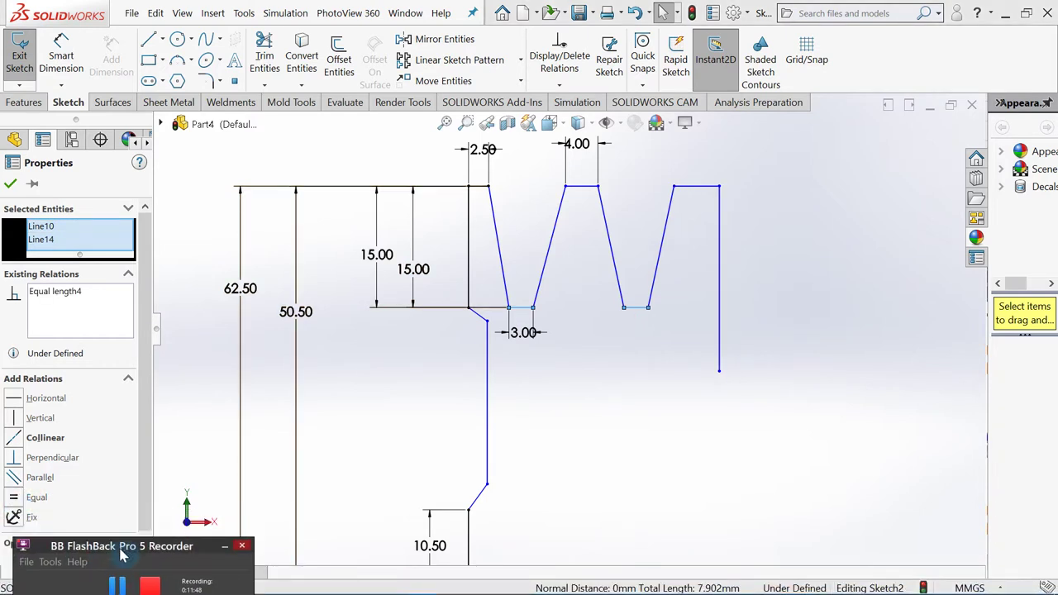
left_click(10, 184)
Add an Equal relation between the far rim's short top edge and the 2.5 mm top edge of the first rim
scroll(608, 368, "up", 1)
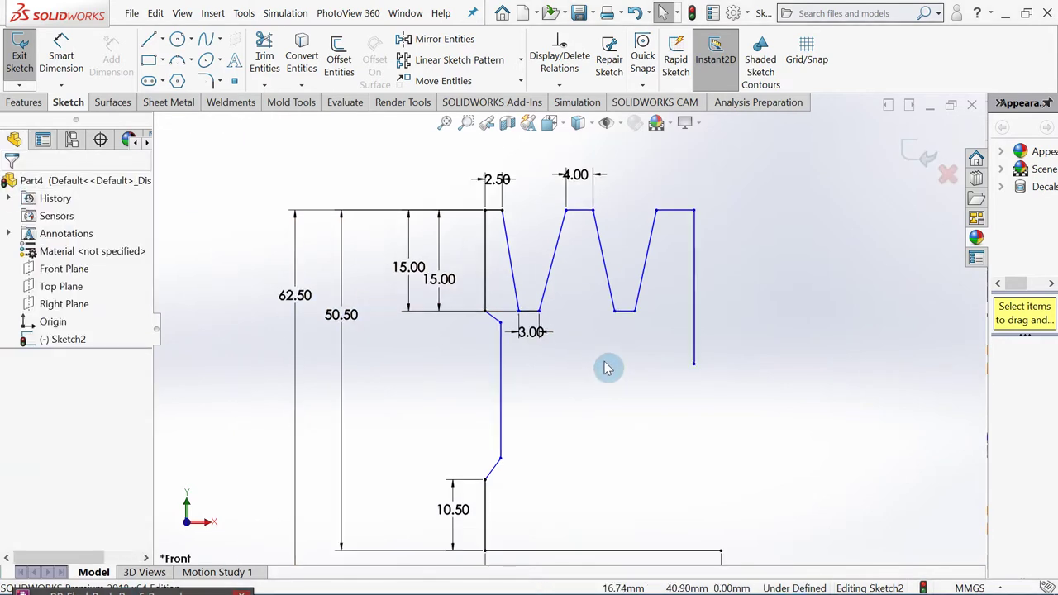
scroll(601, 308, "down", 1)
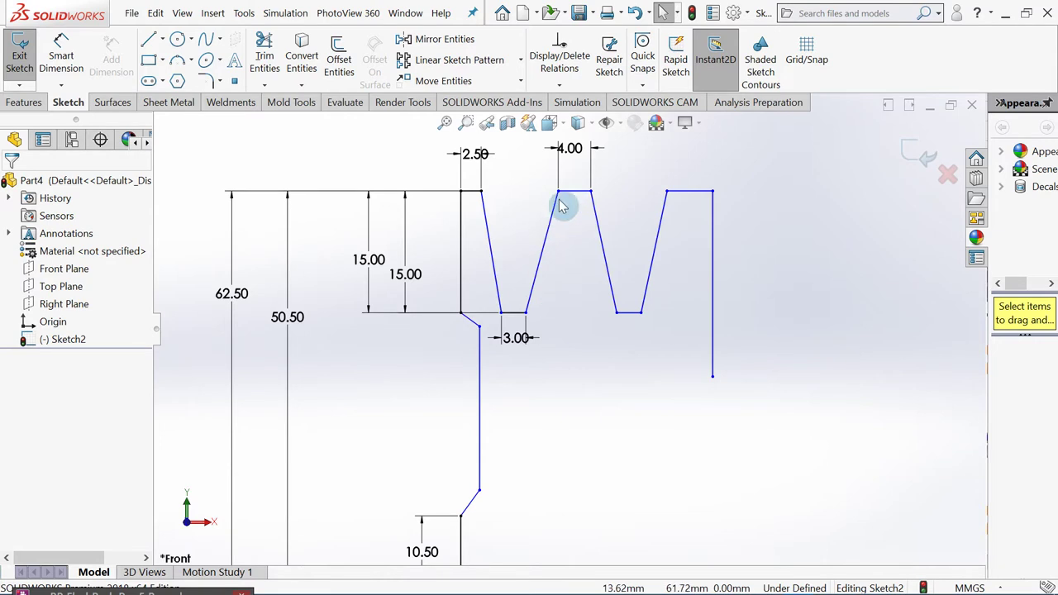
left_click(473, 195)
left_click(693, 195, "ctrl")
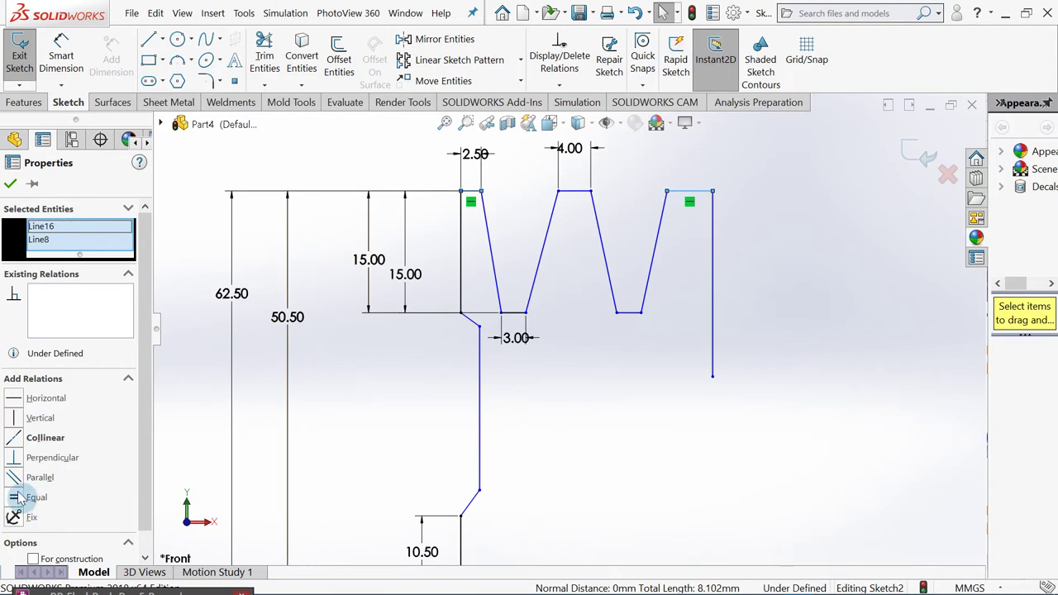
left_click(19, 497)
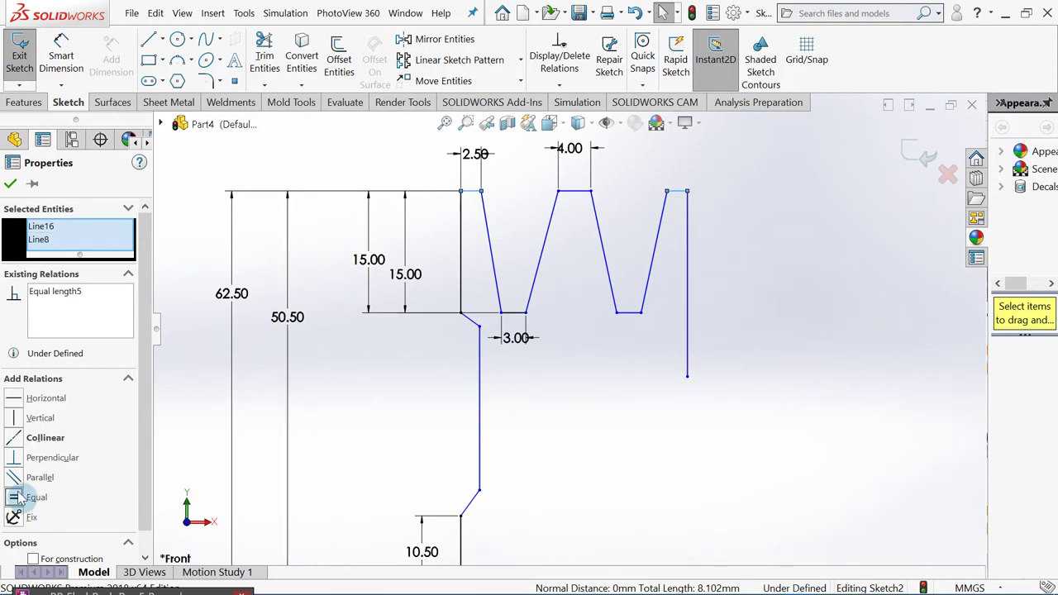
left_click(10, 184)
scroll(573, 318, "up", 1)
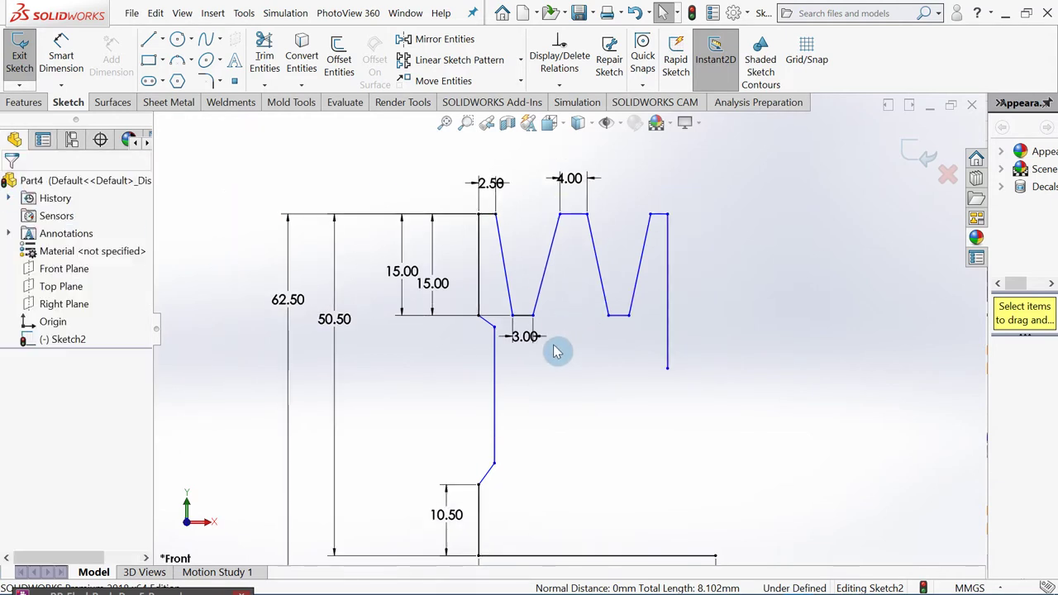
scroll(560, 355, "up", 2)
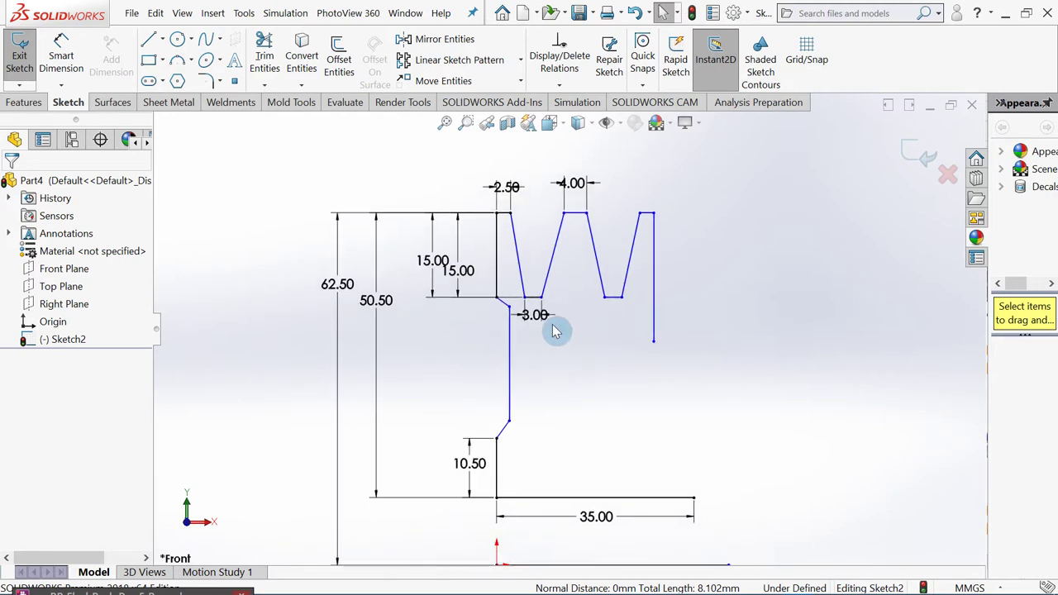